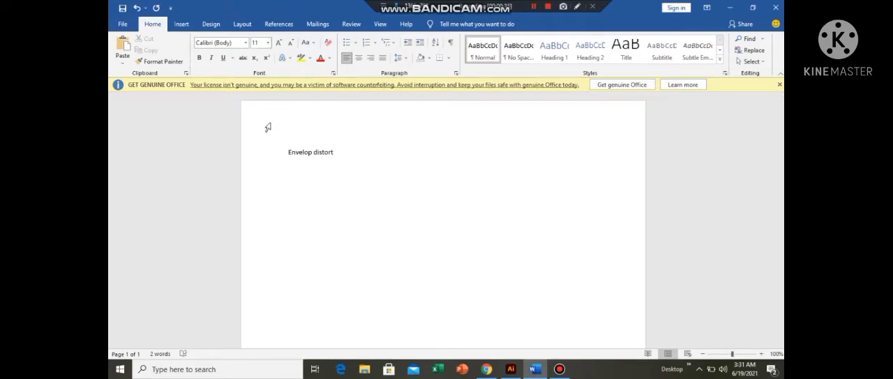
- Set the font size of the text "Envelop distort" to 26
{"action": "left_click", "coordinate": [267, 43]}
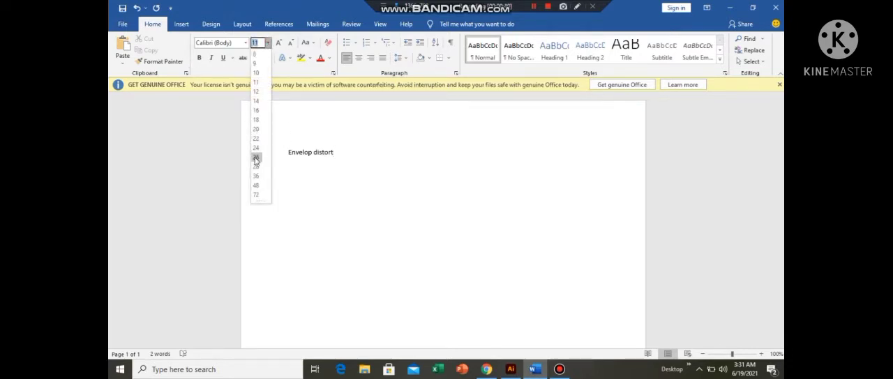
{"action": "left_click", "coordinate": [256, 159]}
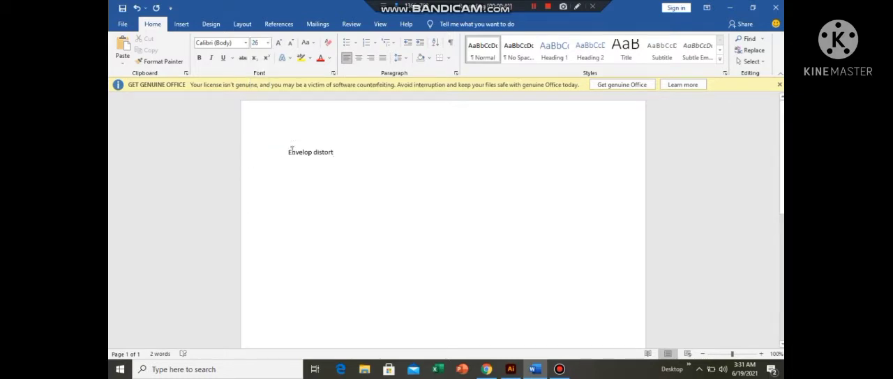
{"action": "left_click_drag", "start_coordinate": [288, 152], "coordinate": [357, 157]}
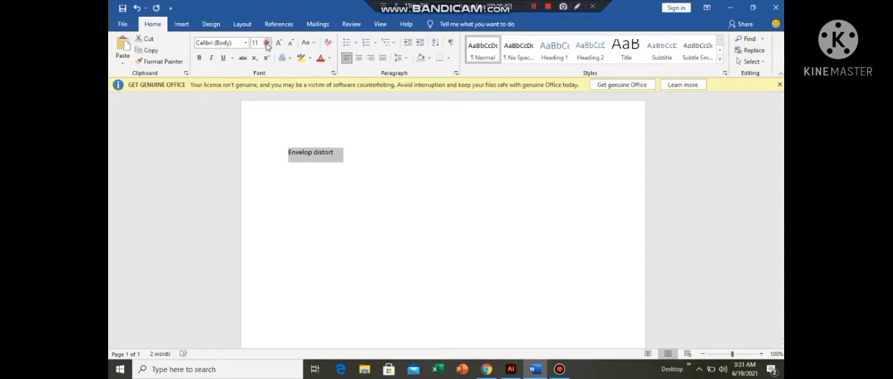
{"action": "left_click", "coordinate": [267, 43]}
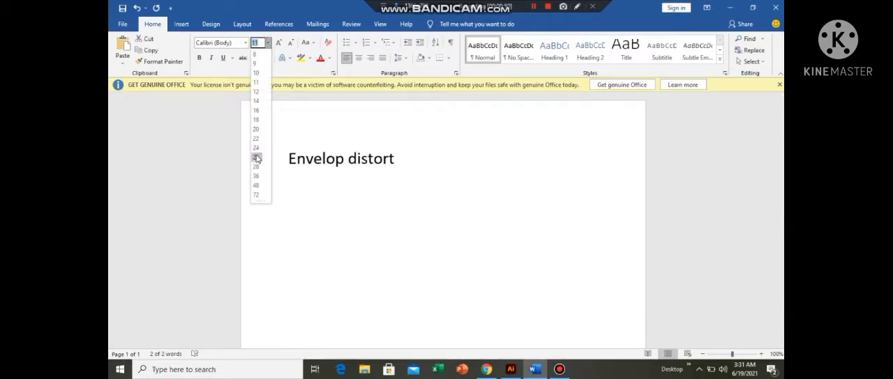
{"action": "left_click", "coordinate": [256, 158]}
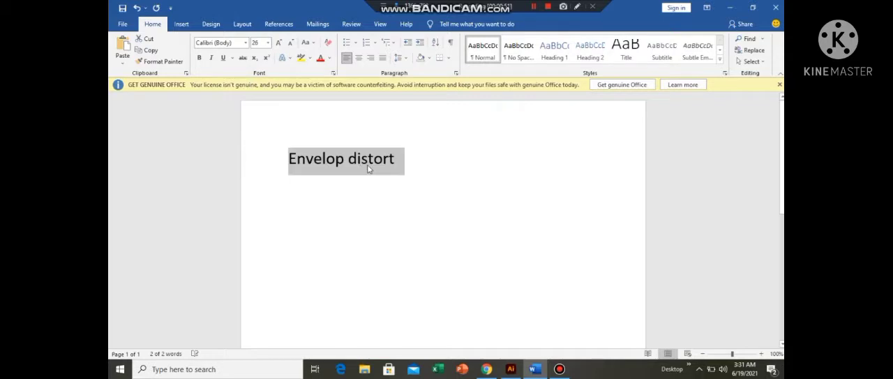
{"action": "left_click", "coordinate": [415, 156]}
{"action": "left_click", "coordinate": [286, 155]}
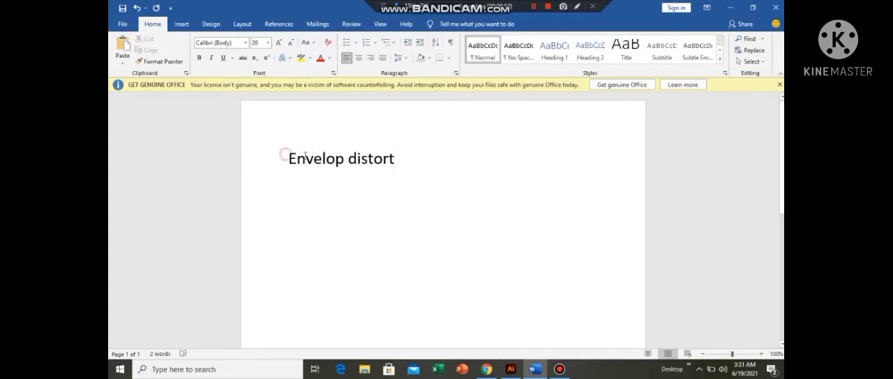
{"action": "left_click_drag", "start_coordinate": [305, 157], "coordinate": [438, 174]}
{"action": "left_click", "coordinate": [437, 171]}
- Switch to Illustrator, draw a wide rectangle in the upper part of the artboard and fill it with light blue
{"action": "left_click", "coordinate": [510, 371]}
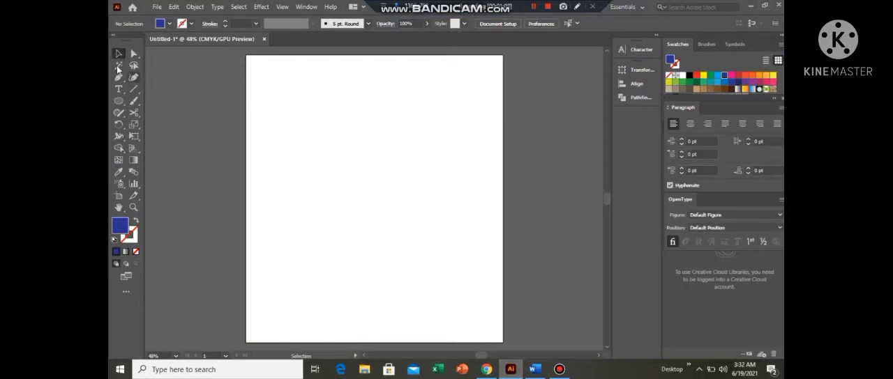
{"action": "right_click", "coordinate": [120, 104]}
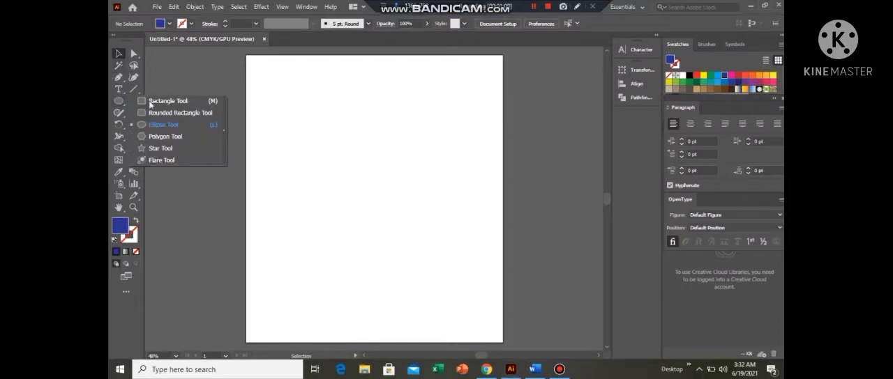
{"action": "left_click", "coordinate": [152, 101]}
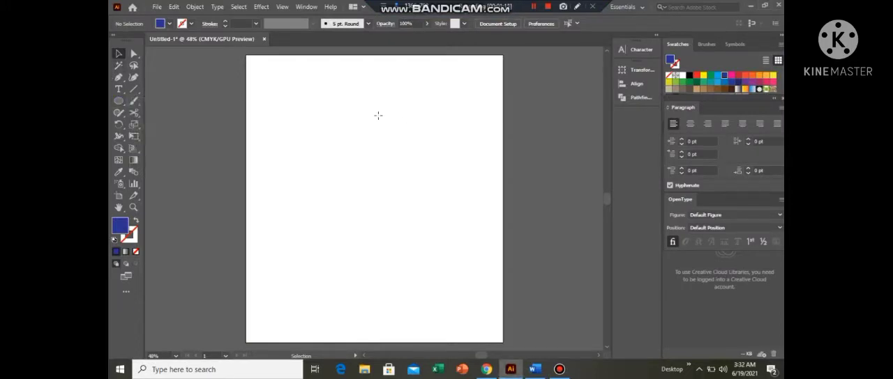
{"action": "left_click_drag", "start_coordinate": [287, 92], "coordinate": [335, 99]}
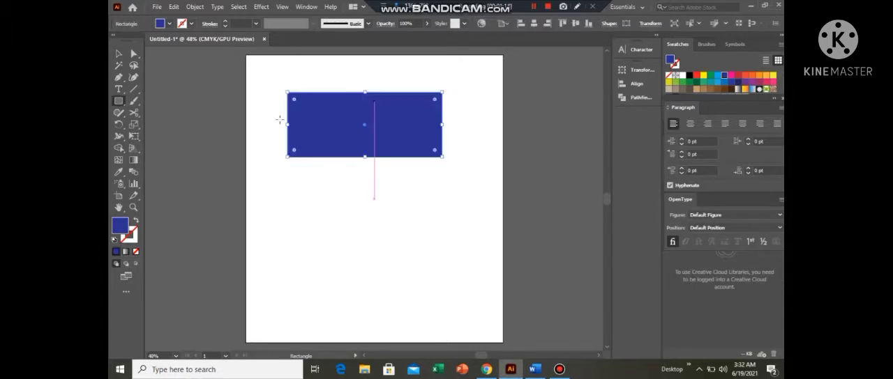
{"action": "left_click", "coordinate": [718, 76]}
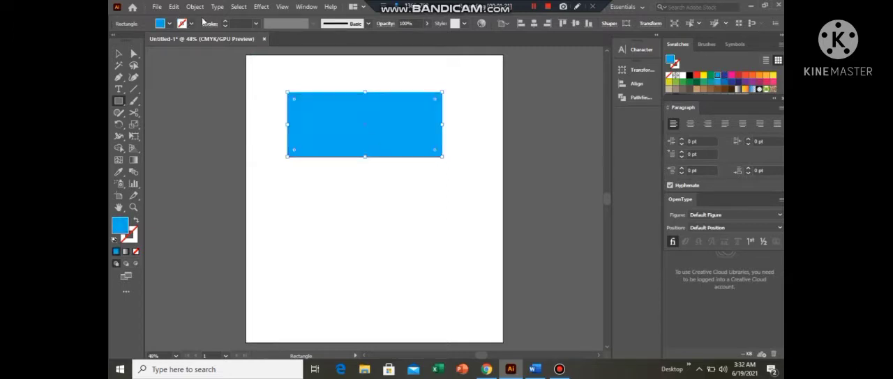
- Show the Appearance settings and start an Envelope Distort with Make with Warp on the blue rectangle
{"action": "left_click", "coordinate": [307, 7]}
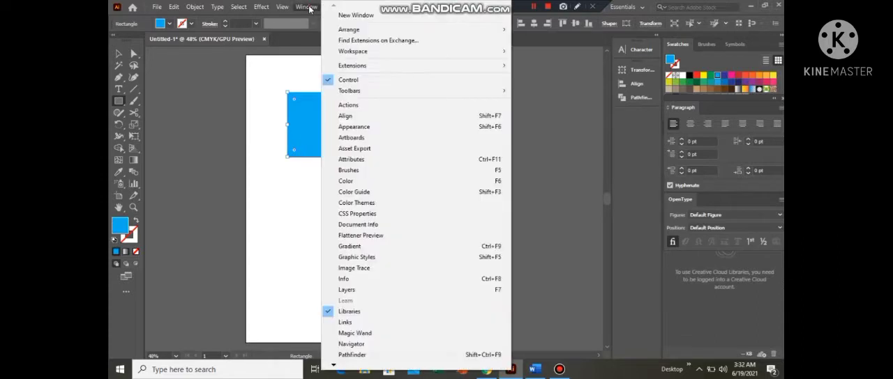
{"action": "left_click", "coordinate": [354, 128]}
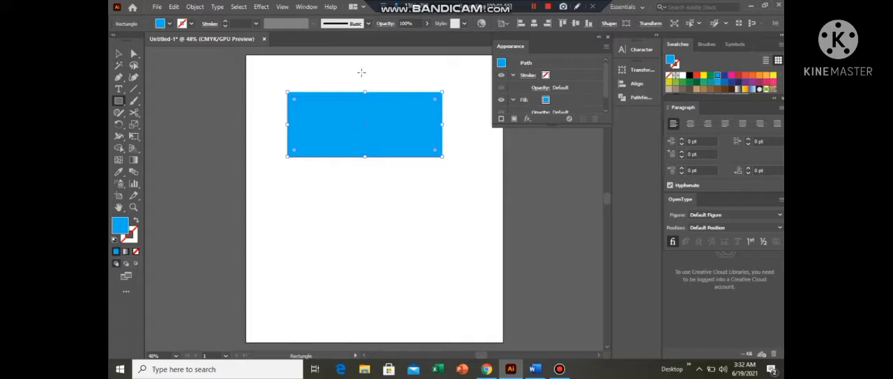
{"action": "left_click", "coordinate": [194, 7]}
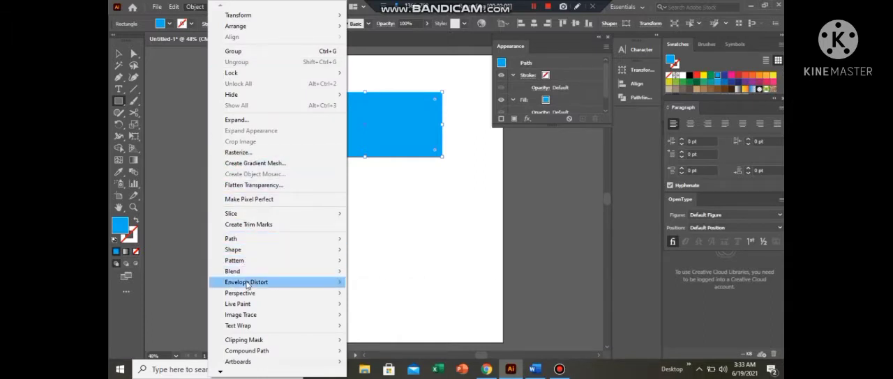
{"action": "mouse_move", "coordinate": [245, 284]}
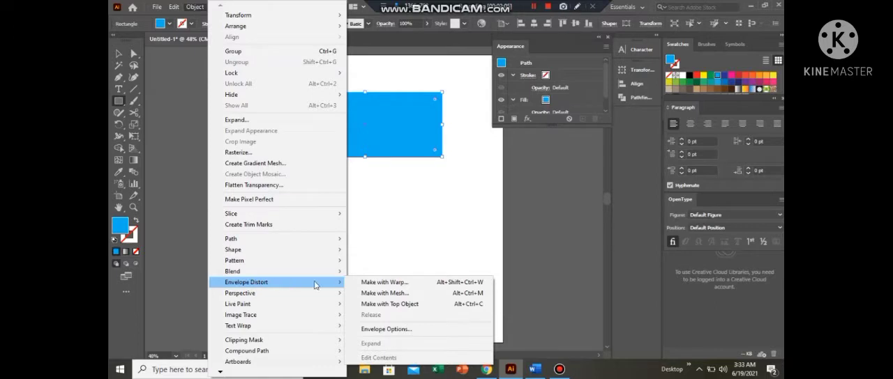
{"action": "left_click", "coordinate": [394, 286]}
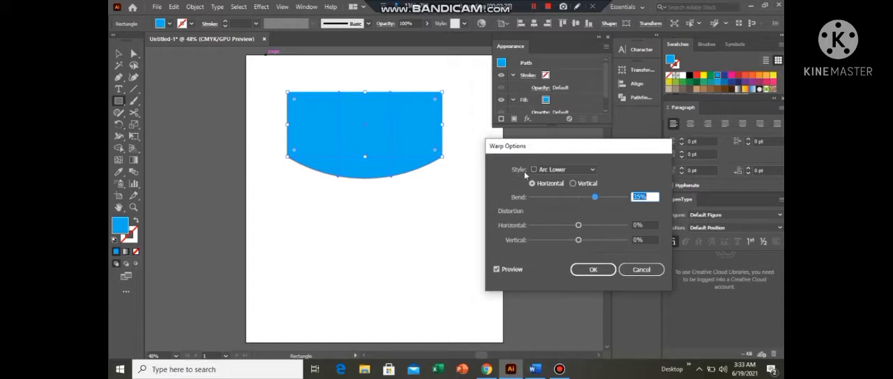
- Preview the Arc, Arc Lower and Arc Upper warp styles on the rectangle
{"action": "left_click", "coordinate": [592, 172]}
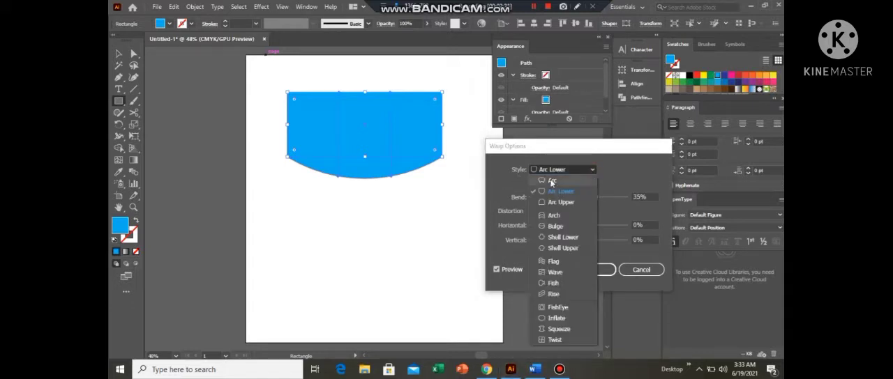
{"action": "left_click", "coordinate": [551, 181]}
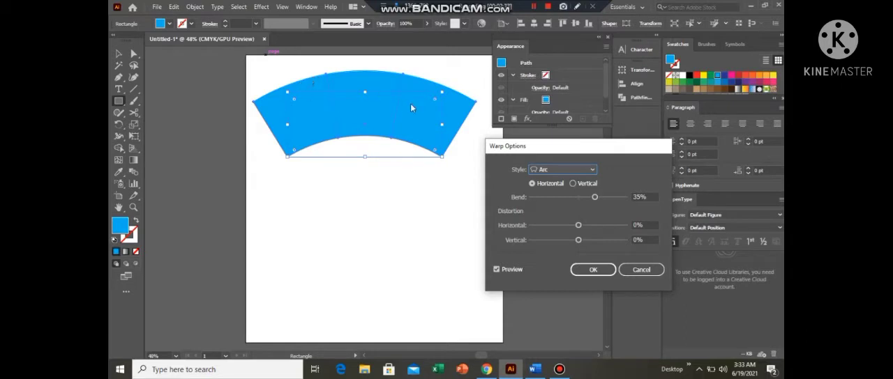
{"action": "left_click", "coordinate": [593, 170]}
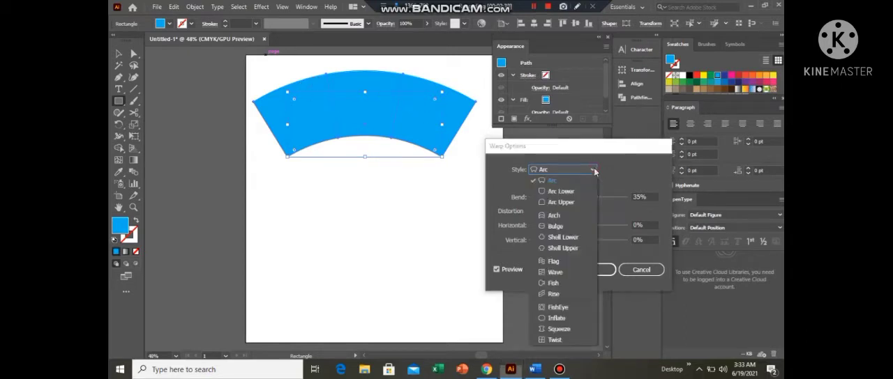
{"action": "left_click", "coordinate": [568, 192]}
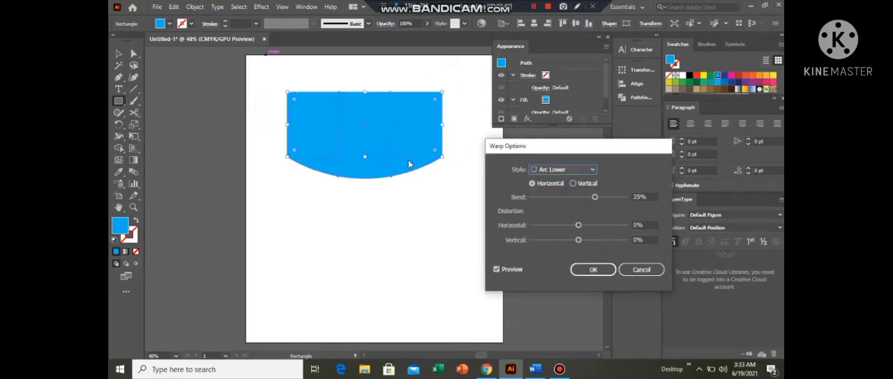
{"action": "left_click", "coordinate": [593, 170]}
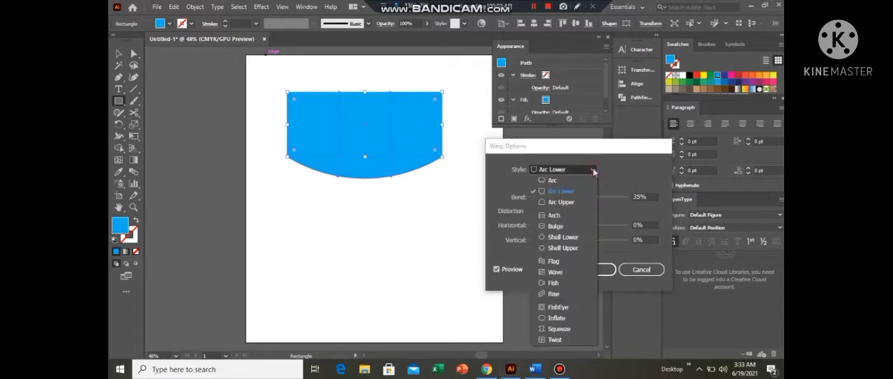
{"action": "left_click", "coordinate": [561, 202]}
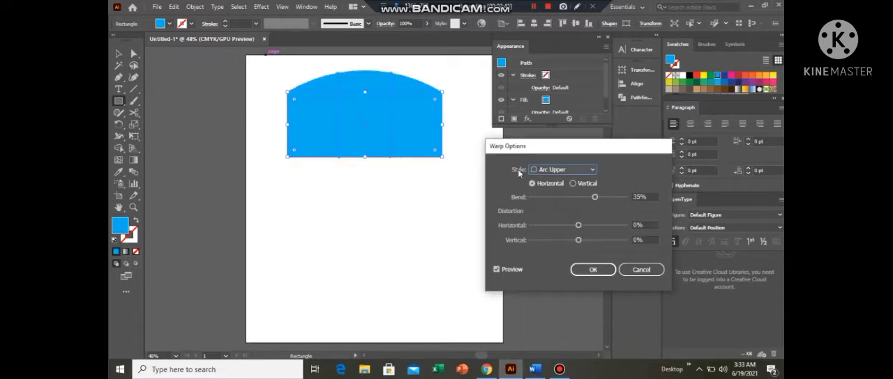
- Set the rectangle's warp style to Arch with a 52% bend
{"action": "left_click", "coordinate": [593, 171]}
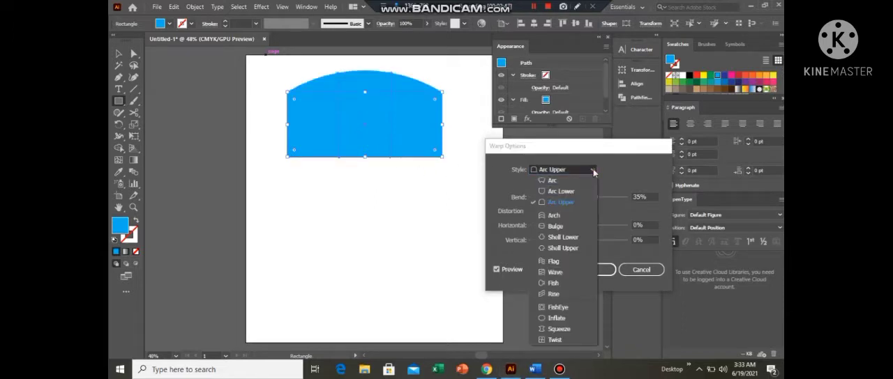
{"action": "left_click", "coordinate": [554, 219]}
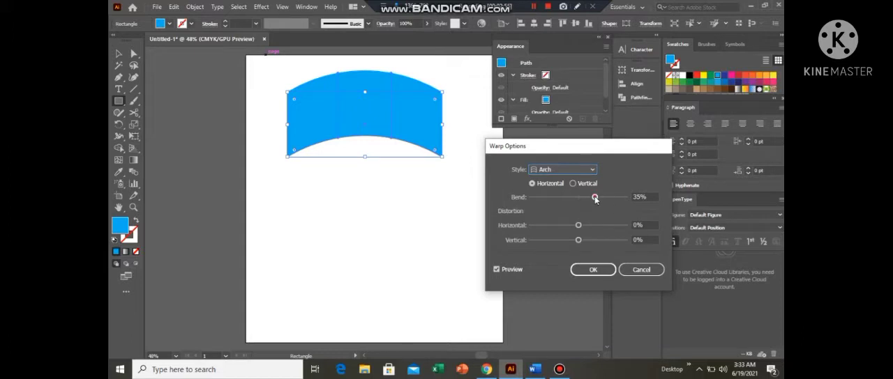
{"action": "left_click_drag", "start_coordinate": [594, 198], "coordinate": [622, 199]}
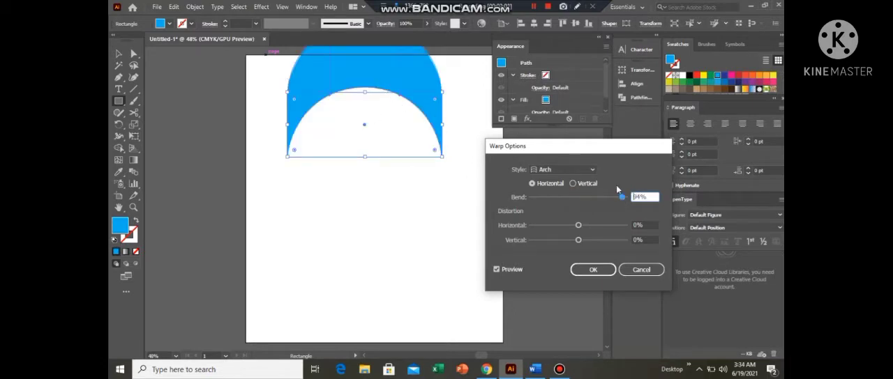
{"action": "left_click_drag", "start_coordinate": [622, 198], "coordinate": [602, 199]}
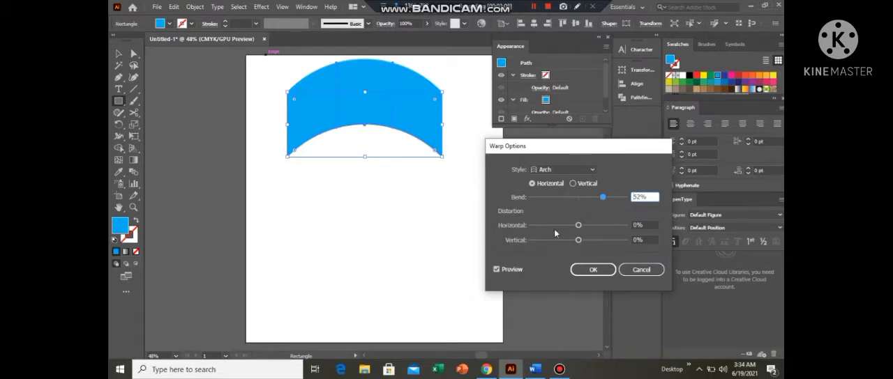
- Set the warp's horizontal distortion to 2% and vertical distortion to 3%, and apply it to the rectangle
{"action": "left_click_drag", "start_coordinate": [578, 225], "coordinate": [607, 226]}
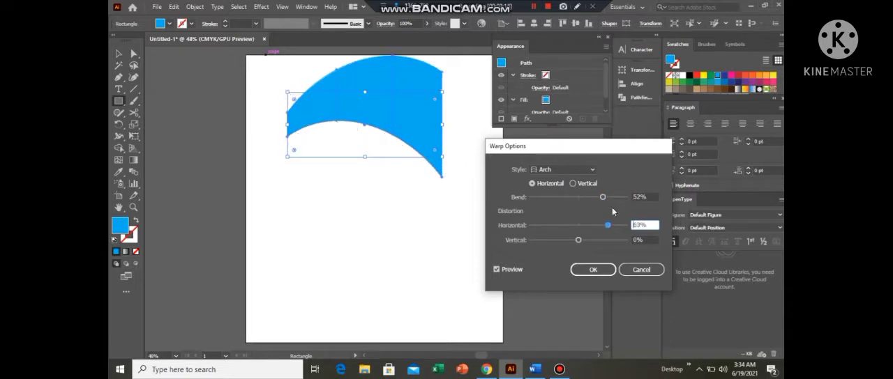
{"action": "left_click", "coordinate": [608, 226]}
{"action": "left_click_drag", "start_coordinate": [608, 226], "coordinate": [606, 241]}
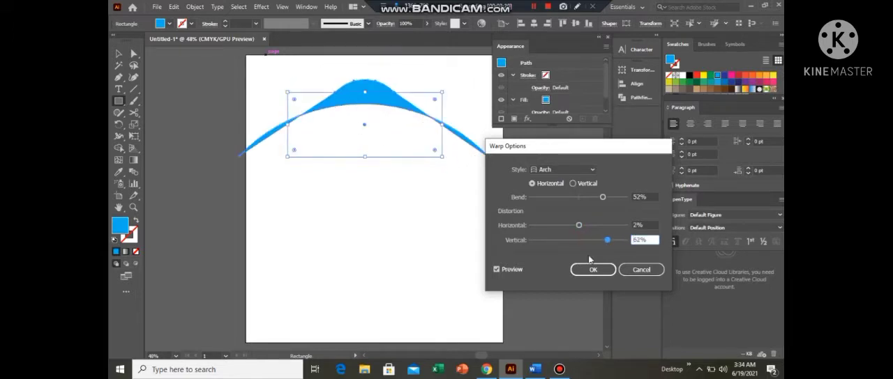
{"action": "left_click_drag", "start_coordinate": [608, 243], "coordinate": [557, 241]}
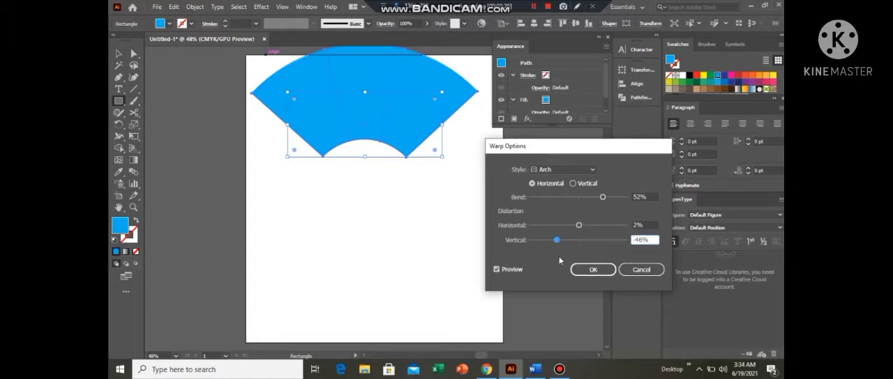
{"action": "left_click_drag", "start_coordinate": [557, 242], "coordinate": [579, 243]}
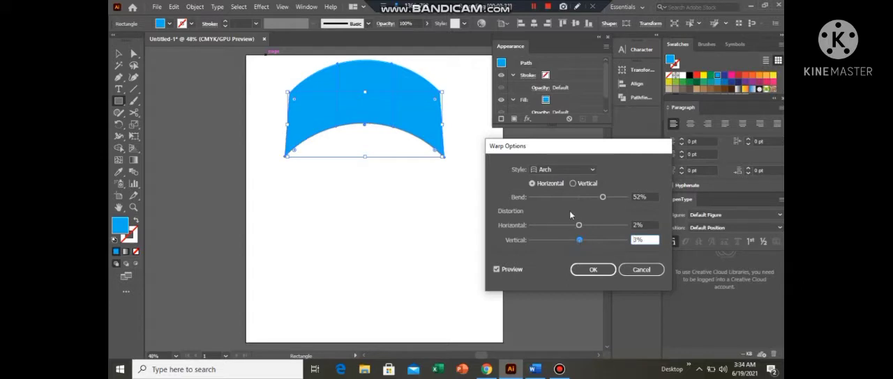
{"action": "left_click", "coordinate": [593, 269]}
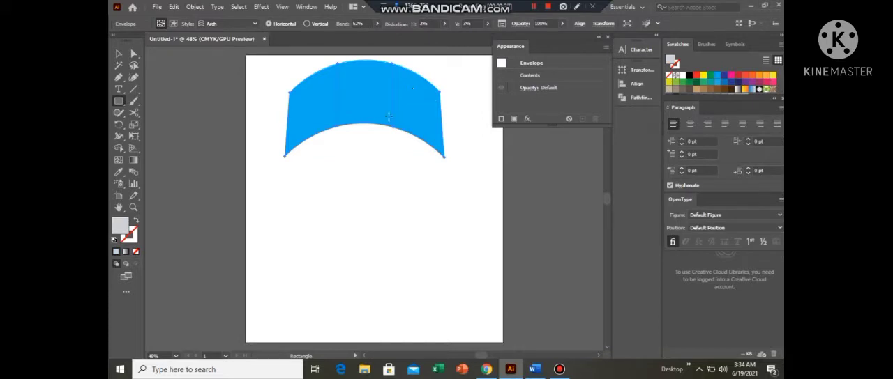
- Reposition the arched blue shape in the upper part of the artboard, slightly lower and further left than where it was warped
{"action": "left_click", "coordinate": [119, 55]}
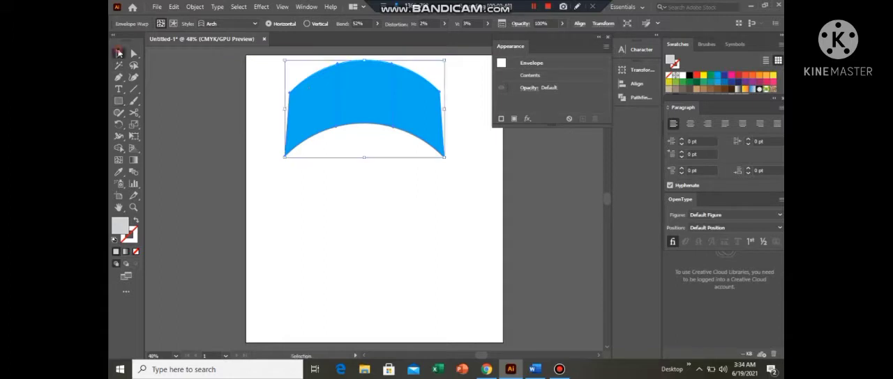
{"action": "left_click_drag", "start_coordinate": [369, 178], "coordinate": [357, 182]}
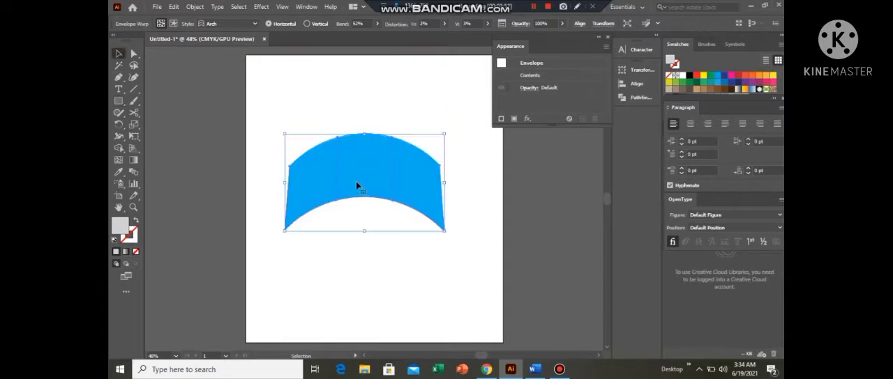
{"action": "left_click_drag", "start_coordinate": [346, 142], "coordinate": [343, 114]}
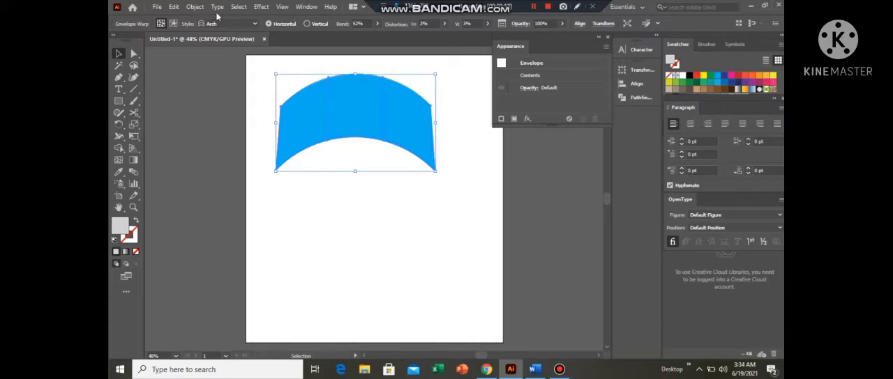
- Draw a thin horizontal rectangle below the arched shape and fill it with yellow
{"action": "left_click", "coordinate": [120, 101]}
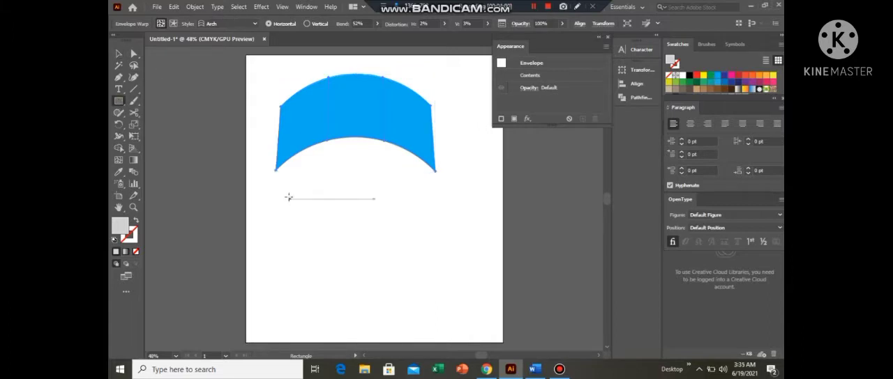
{"action": "left_click_drag", "start_coordinate": [289, 200], "coordinate": [463, 207]}
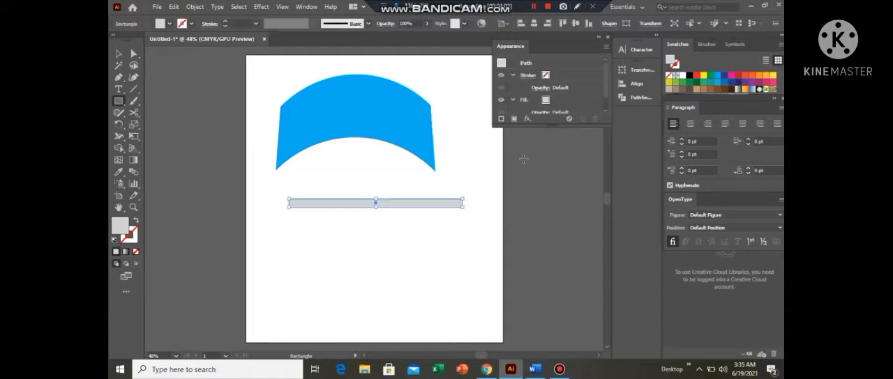
{"action": "left_click", "coordinate": [704, 76]}
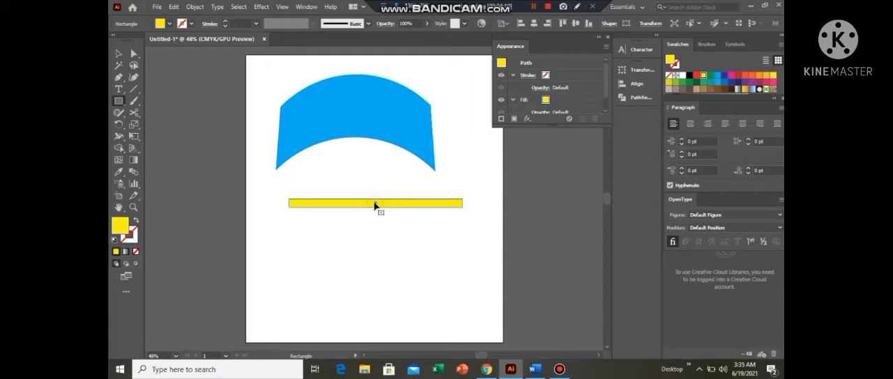
- Duplicate the thin bar twice downward with small gaps, filling the second bar red and the third blue
{"action": "left_click_drag", "start_coordinate": [374, 204], "coordinate": [375, 218]}
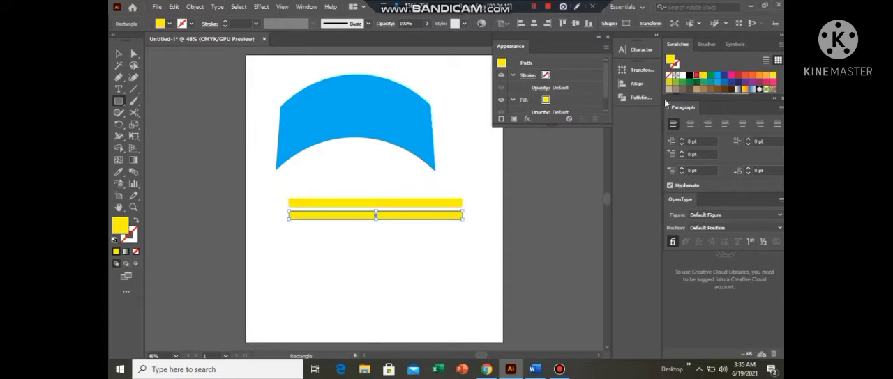
{"action": "left_click", "coordinate": [696, 74]}
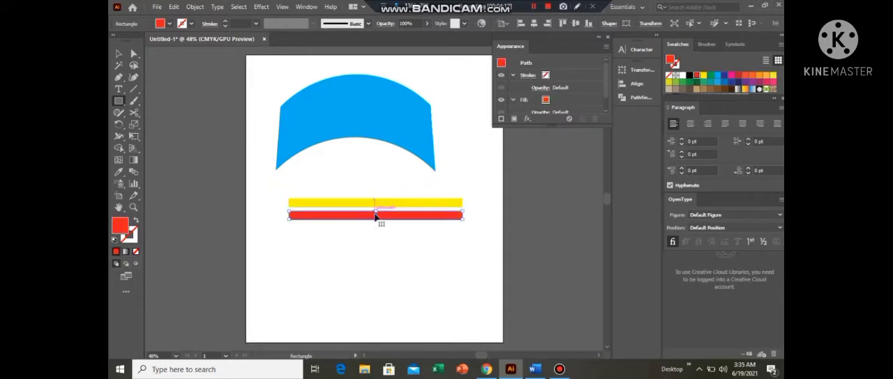
{"action": "left_click_drag", "start_coordinate": [376, 214], "coordinate": [375, 229]}
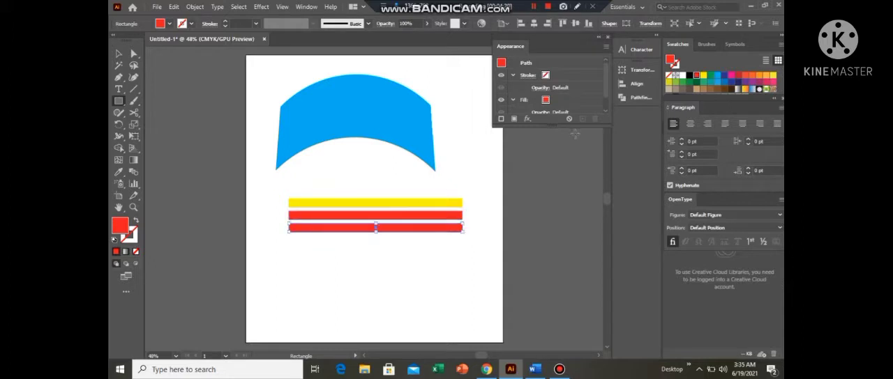
{"action": "left_click", "coordinate": [717, 75]}
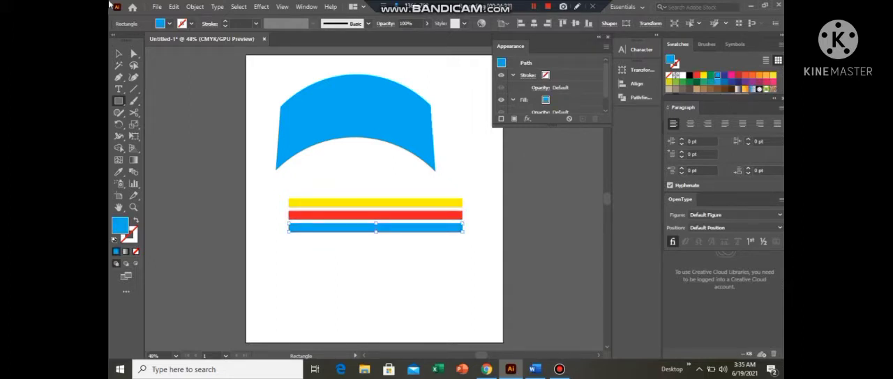
- Start an envelope warp on all three coloured bars together and preview the Flag style
{"action": "left_click", "coordinate": [118, 54]}
{"action": "left_click_drag", "start_coordinate": [320, 177], "coordinate": [380, 265]}
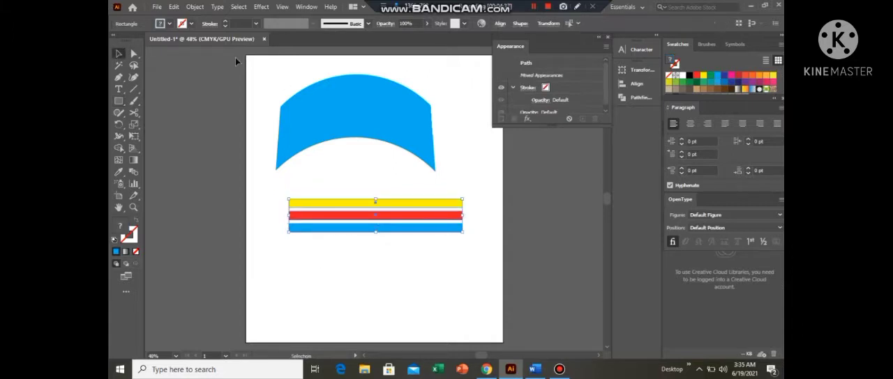
{"action": "left_click", "coordinate": [197, 7]}
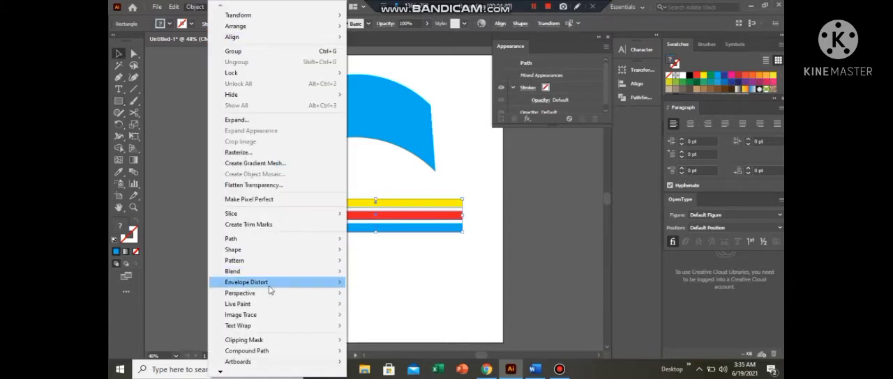
{"action": "mouse_move", "coordinate": [270, 289]}
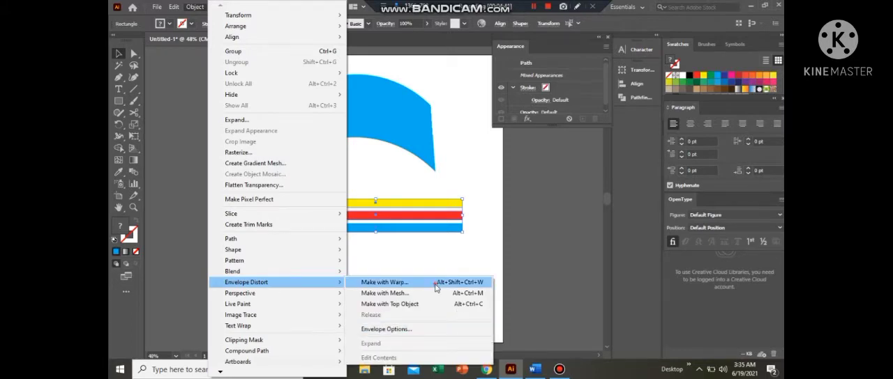
{"action": "left_click", "coordinate": [435, 285]}
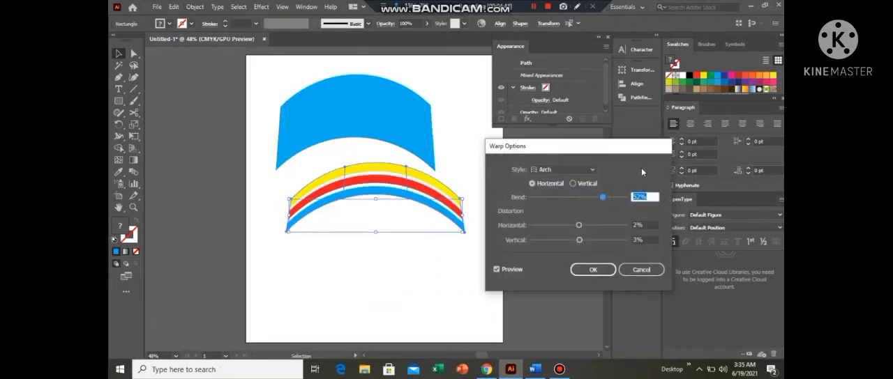
{"action": "left_click", "coordinate": [591, 171]}
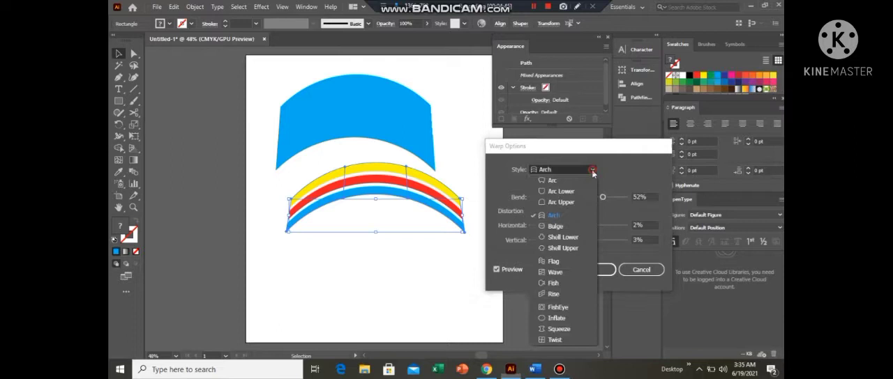
{"action": "left_click", "coordinate": [555, 262]}
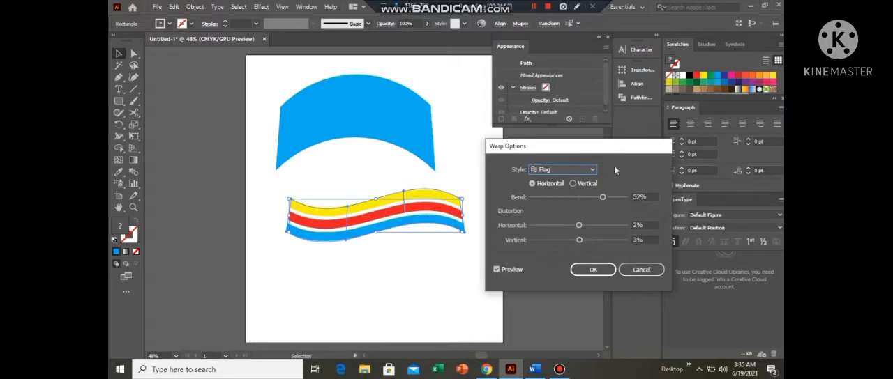
- Change the three bars' warp style to Wave, apply it and deselect the artwork
{"action": "left_click", "coordinate": [591, 172]}
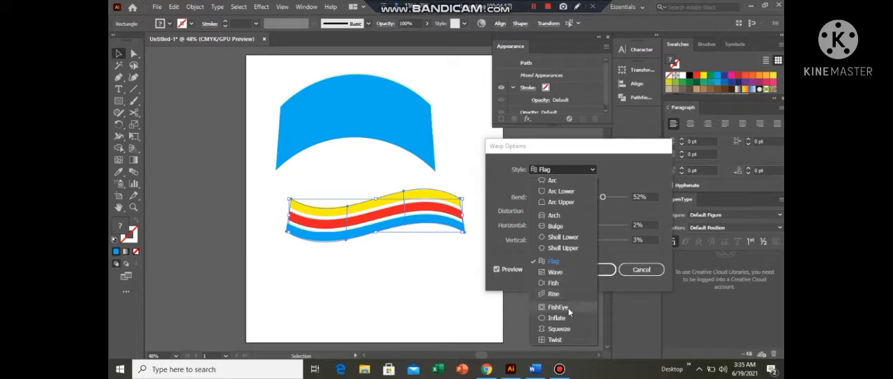
{"action": "left_click", "coordinate": [555, 273]}
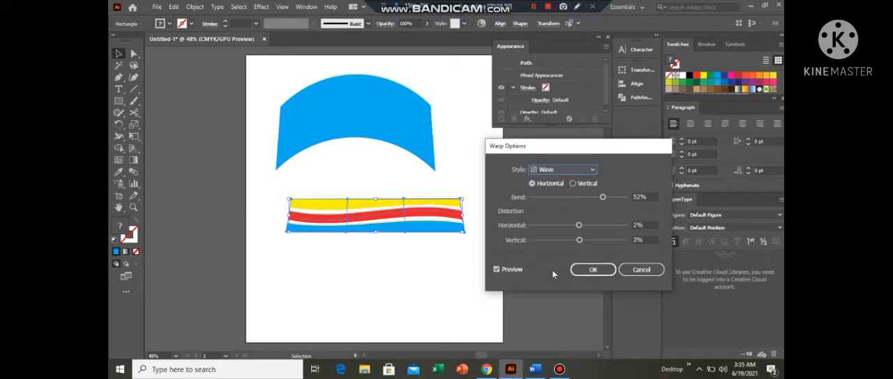
{"action": "left_click", "coordinate": [591, 270]}
{"action": "left_click", "coordinate": [460, 241]}
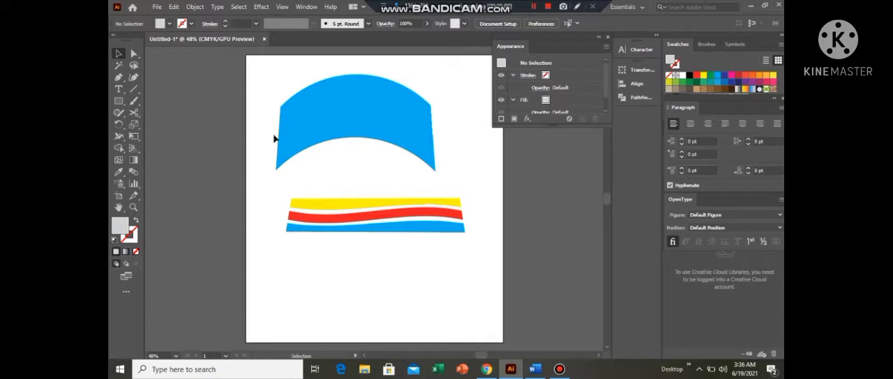
- Edit the arched envelope's contents, try red, yellow and green fills, and finish with CMYK Red
{"action": "left_click", "coordinate": [346, 110]}
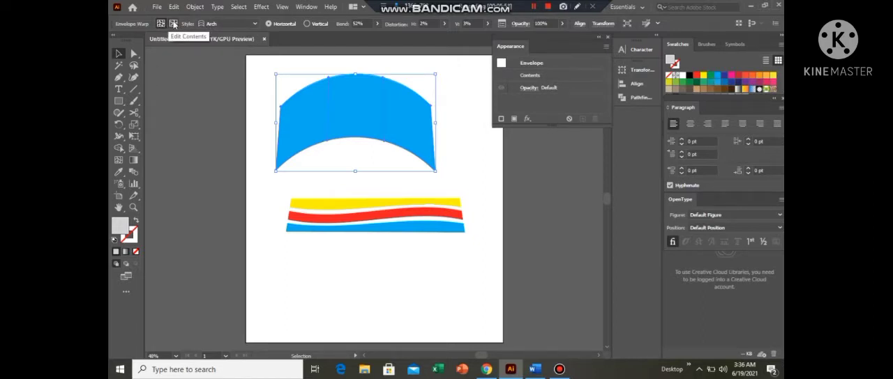
{"action": "left_click", "coordinate": [173, 24]}
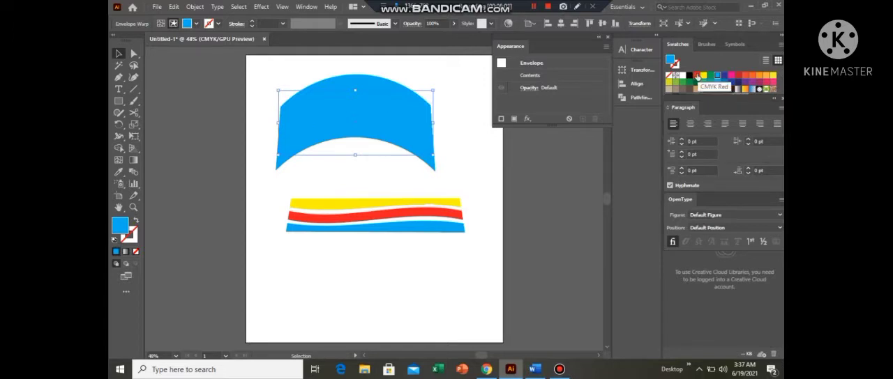
{"action": "left_click", "coordinate": [696, 74]}
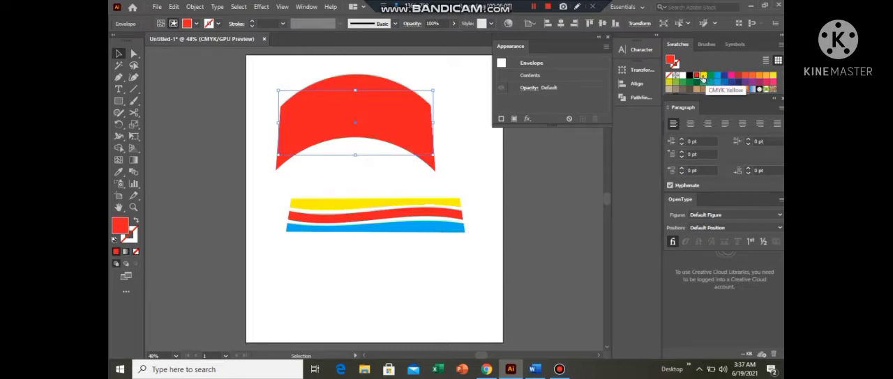
{"action": "left_click", "coordinate": [703, 75]}
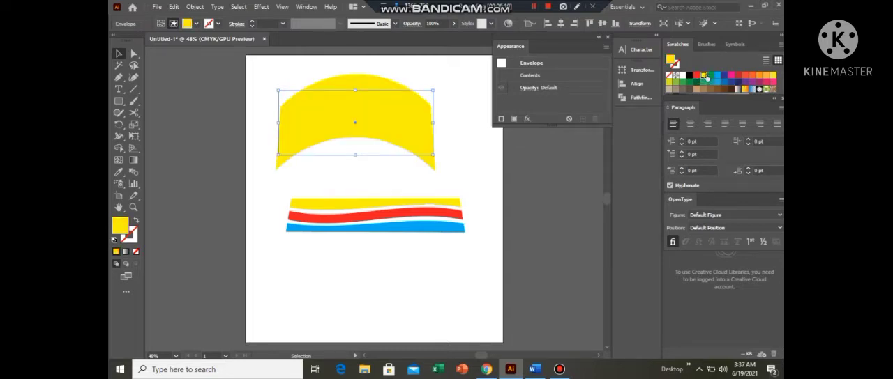
{"action": "left_click", "coordinate": [710, 75]}
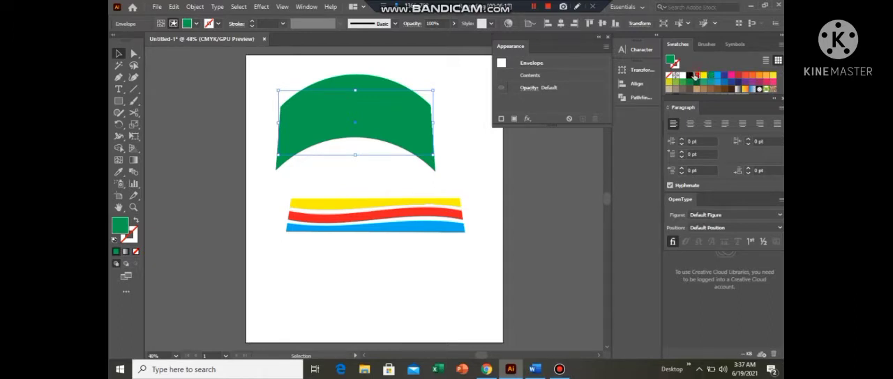
{"action": "left_click", "coordinate": [696, 76]}
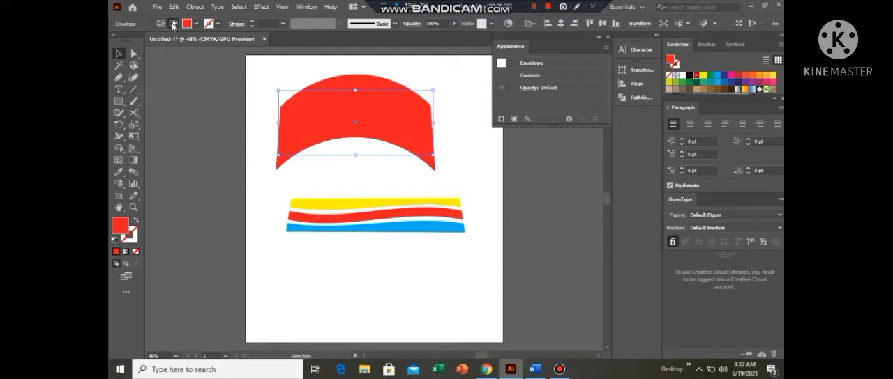
{"action": "left_click", "coordinate": [445, 90]}
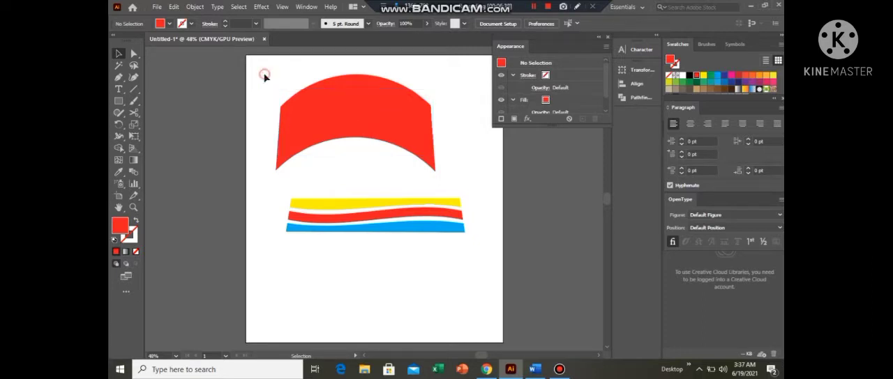
{"action": "left_click", "coordinate": [365, 144]}
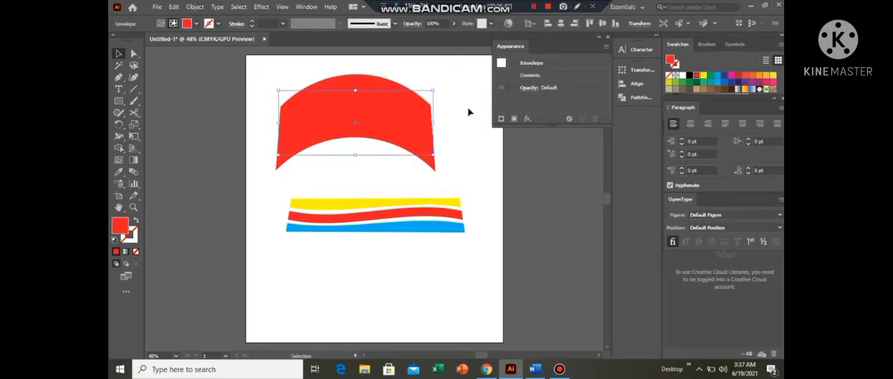
{"action": "left_click", "coordinate": [208, 83]}
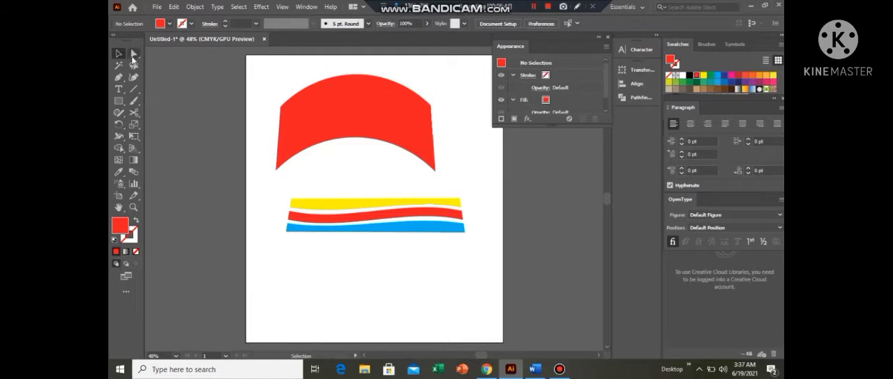
- Delete the wavy striped envelope and draw a larger light grey rectangle below the red arch
{"action": "mouse_move", "coordinate": [331, 184]}
{"action": "left_mouse_down"}
{"action": "mouse_move", "coordinate": [392, 260]}
{"action": "mouse_move", "coordinate": [384, 238]}
{"action": "left_mouse_up"}
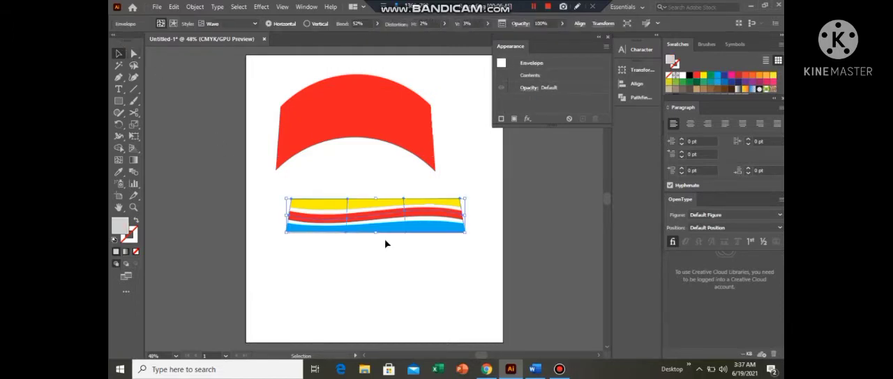
{"action": "key", "text": "Delete"}
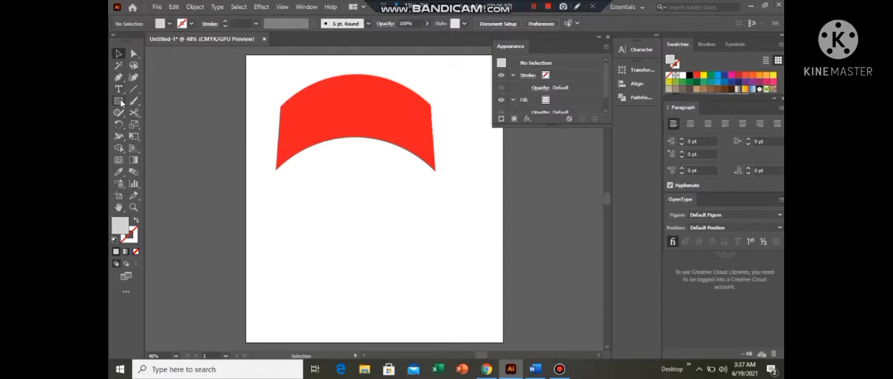
{"action": "left_click", "coordinate": [120, 101]}
{"action": "left_click_drag", "start_coordinate": [292, 215], "coordinate": [455, 283]}
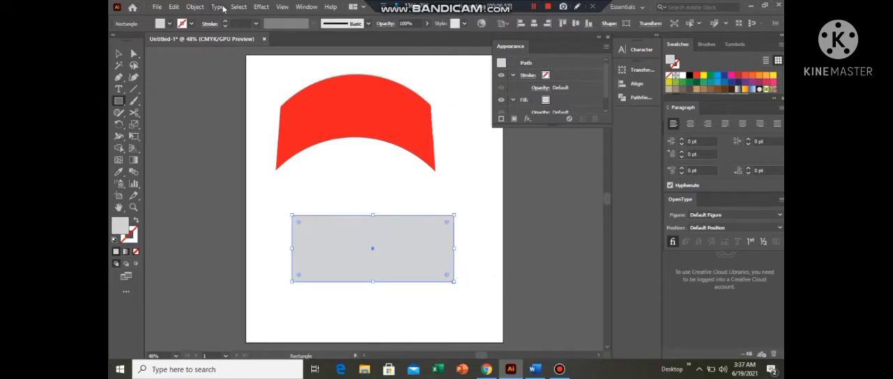
- Apply a previewed envelope mesh with 4 rows and 4 columns to the grey rectangle
{"action": "left_click", "coordinate": [200, 8]}
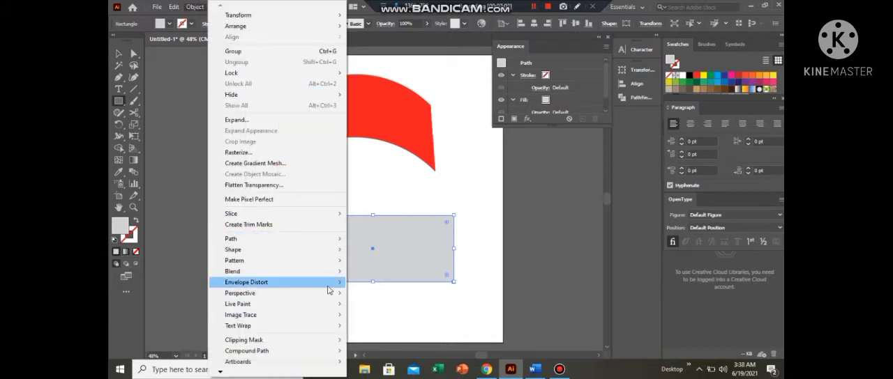
{"action": "mouse_move", "coordinate": [329, 283]}
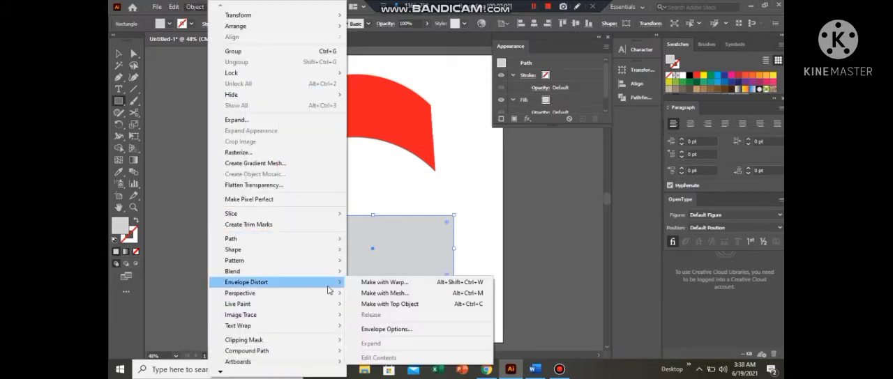
{"action": "left_click", "coordinate": [395, 294]}
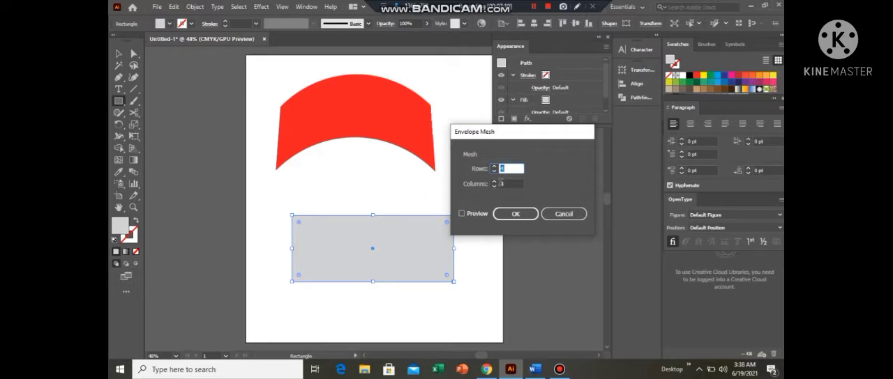
{"action": "left_click", "coordinate": [494, 187]}
{"action": "left_click", "coordinate": [494, 187]}
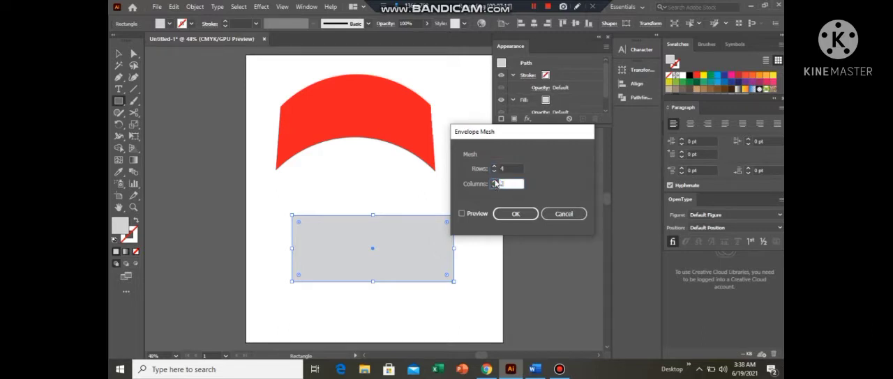
{"action": "left_click", "coordinate": [494, 182]}
{"action": "left_click", "coordinate": [461, 214]}
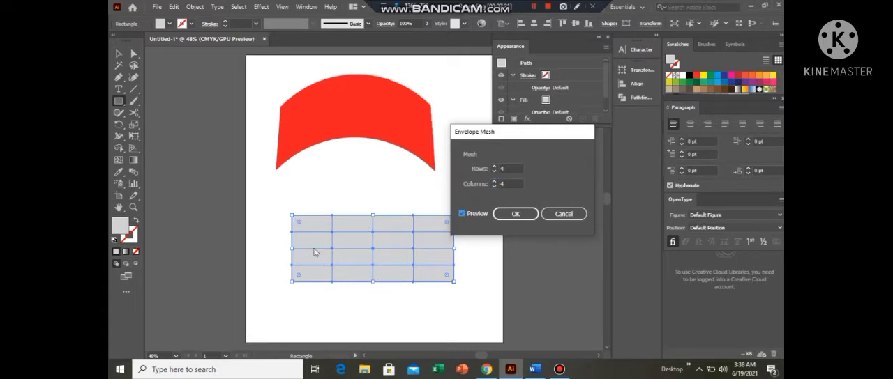
{"action": "left_click", "coordinate": [521, 215]}
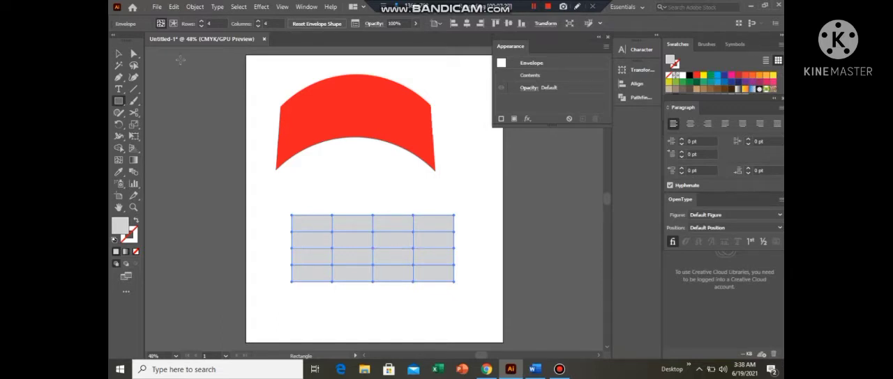
- Edit the grey rectangle's envelope mesh with Direct Selection, pulling its upper right and upper left corner points upward
{"action": "left_click", "coordinate": [173, 23]}
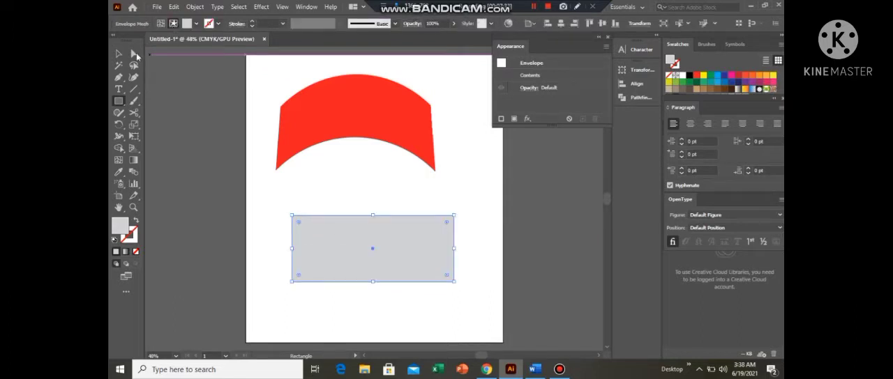
{"action": "left_click", "coordinate": [134, 54]}
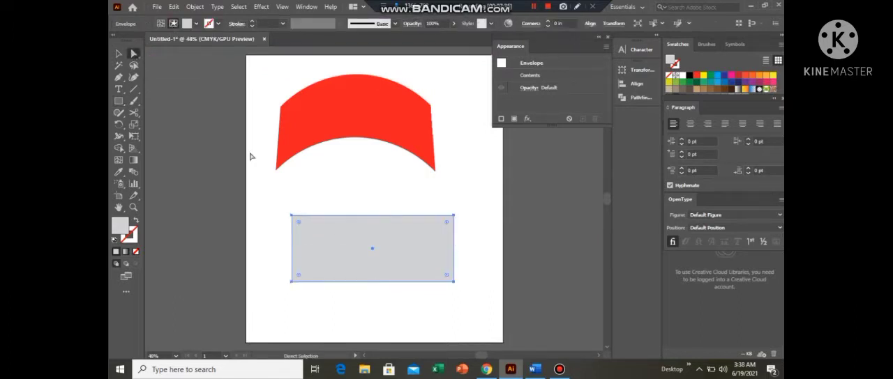
{"action": "left_click", "coordinate": [161, 24]}
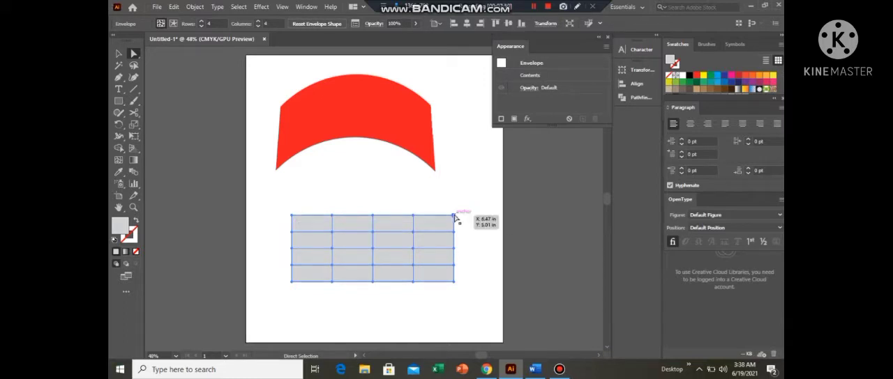
{"action": "left_click_drag", "start_coordinate": [455, 219], "coordinate": [454, 191]}
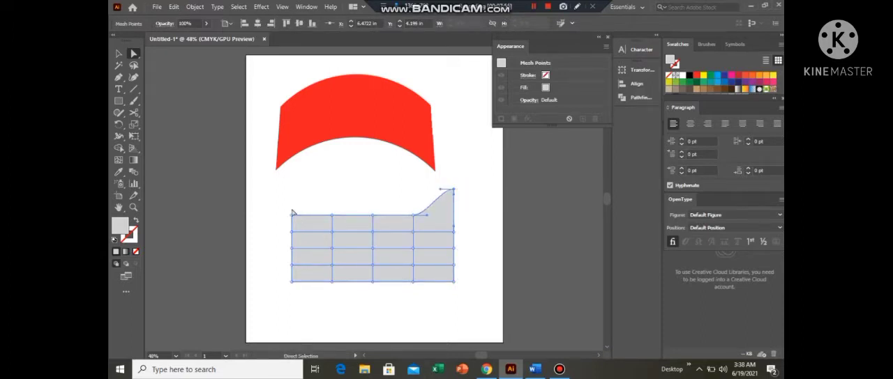
{"action": "left_click_drag", "start_coordinate": [293, 218], "coordinate": [293, 183]}
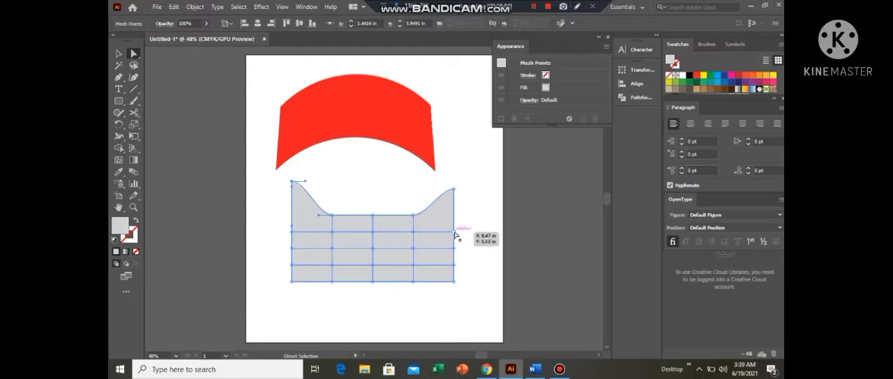
- Pull the two upper inner mesh points on the right edge inward, extend the lower left corner downward and deselect
{"action": "left_click", "coordinate": [454, 233]}
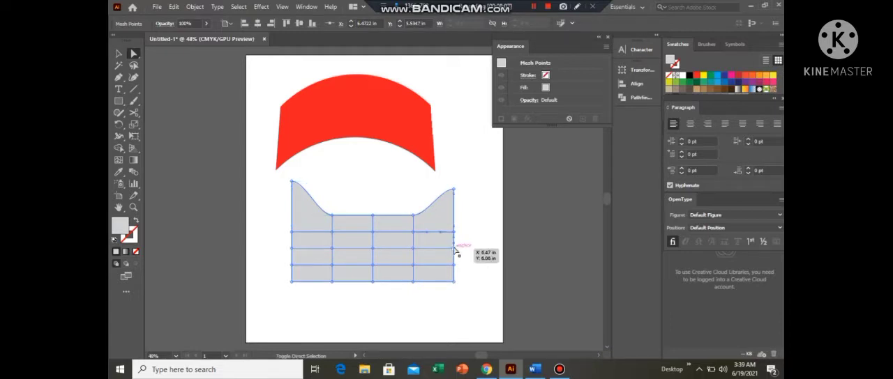
{"action": "left_click", "coordinate": [455, 236]}
{"action": "left_click_drag", "start_coordinate": [455, 237], "coordinate": [428, 237]}
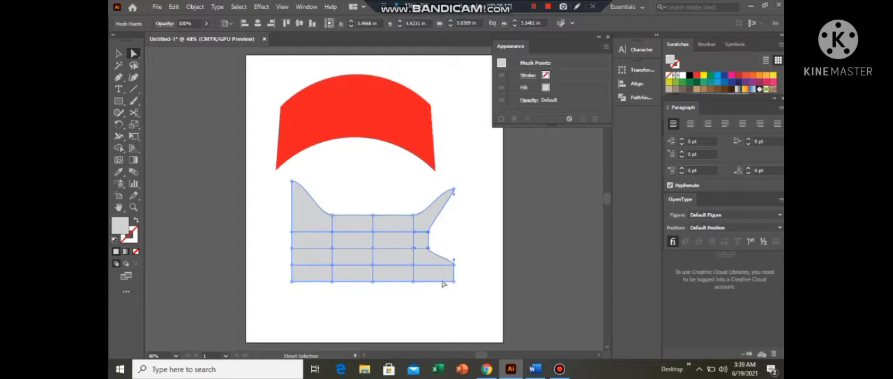
{"action": "left_click", "coordinate": [291, 281]}
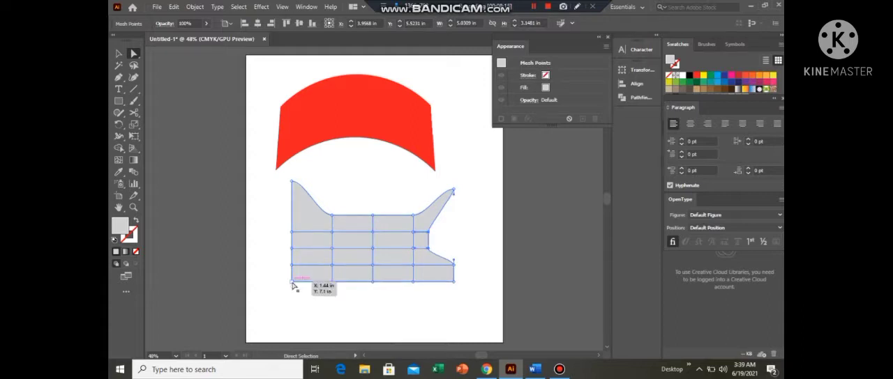
{"action": "left_click_drag", "start_coordinate": [291, 282], "coordinate": [291, 325]}
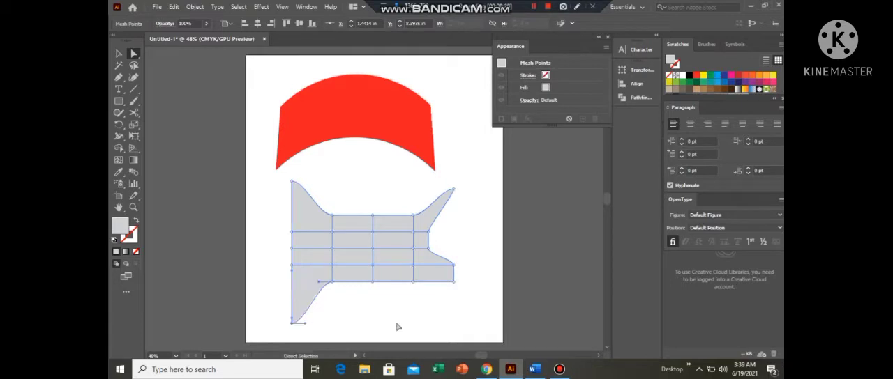
{"action": "left_click", "coordinate": [445, 224]}
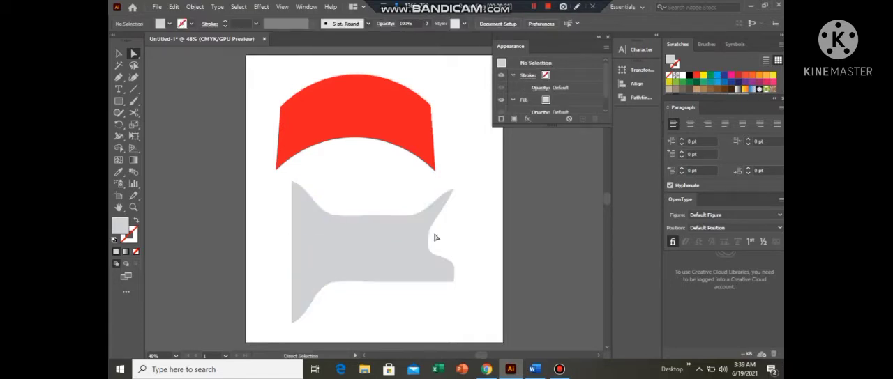
- Move the whole distorted grey envelope up and left so it partly overhangs the artboard's left edge
{"action": "left_click", "coordinate": [325, 244]}
{"action": "left_click", "coordinate": [356, 183]}
{"action": "left_click", "coordinate": [119, 54]}
{"action": "left_click", "coordinate": [369, 249]}
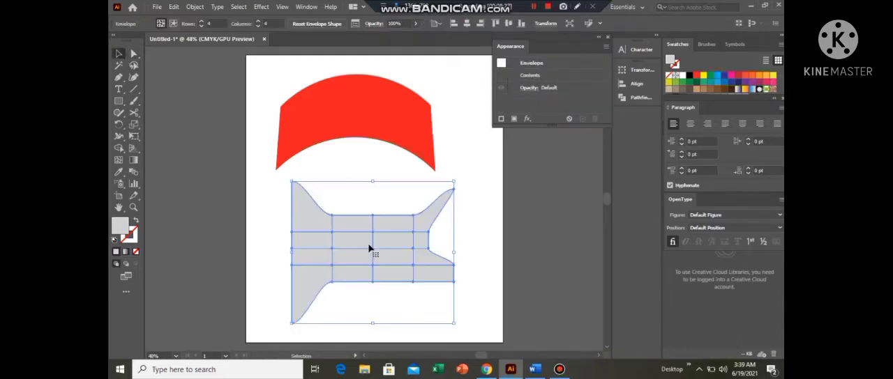
{"action": "left_click_drag", "start_coordinate": [370, 248], "coordinate": [256, 207]}
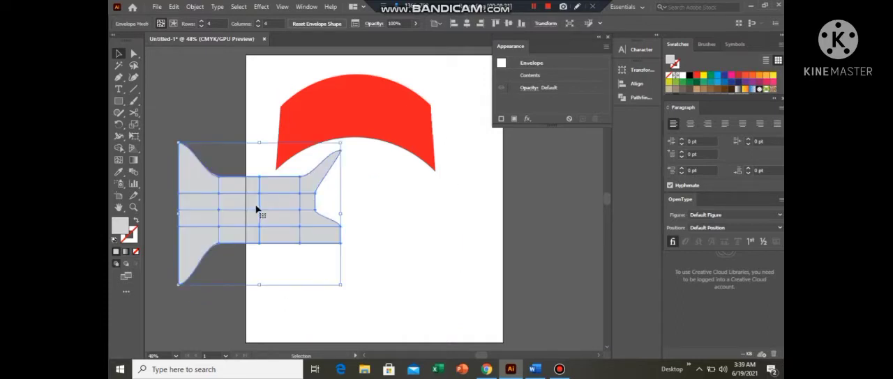
- Draw a thin yellow horizontal bar beside the grey shape and stack two copies below it, filled red and black
{"action": "left_click", "coordinate": [118, 101]}
{"action": "left_click_drag", "start_coordinate": [381, 201], "coordinate": [395, 209]}
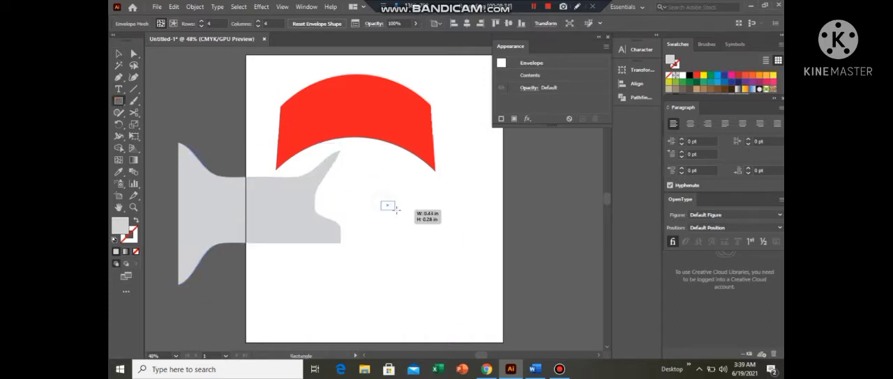
{"action": "left_click_drag", "start_coordinate": [484, 211], "coordinate": [496, 208]}
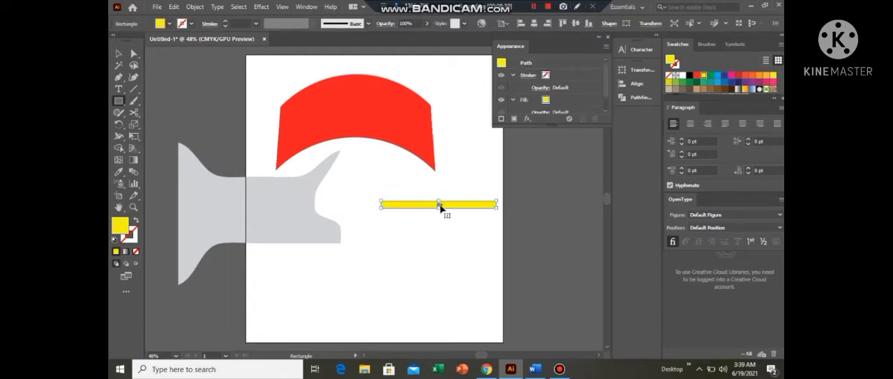
{"action": "left_click_drag", "start_coordinate": [440, 208], "coordinate": [441, 218]}
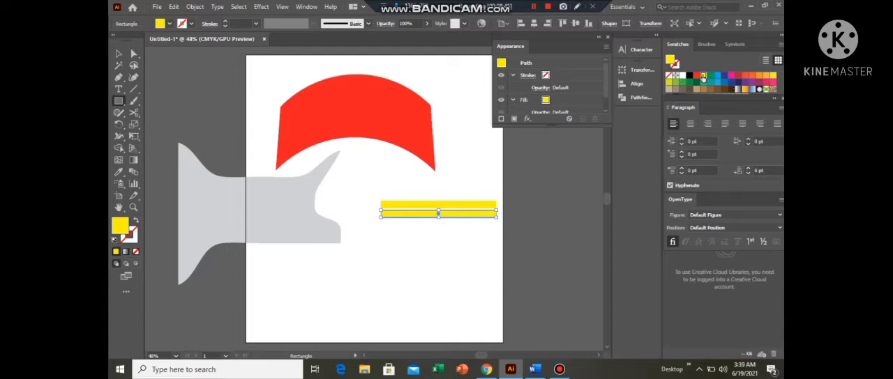
{"action": "left_click_drag", "start_coordinate": [695, 78], "coordinate": [439, 224]}
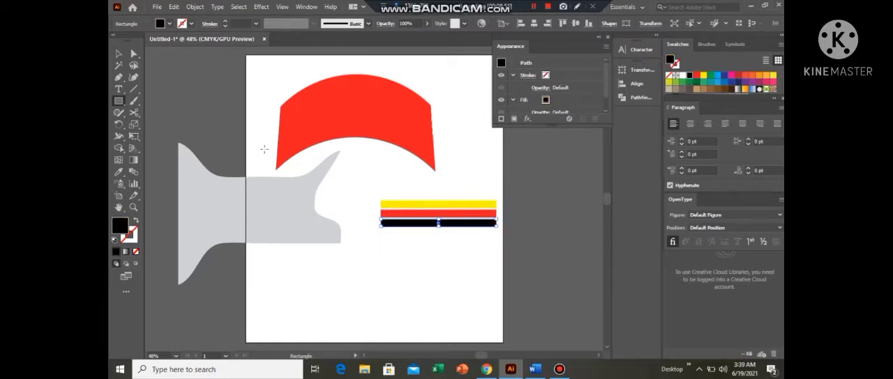
- Move the grey envelope over the left ends of the three bars, bring it to the front and deselect
{"action": "left_click", "coordinate": [119, 53]}
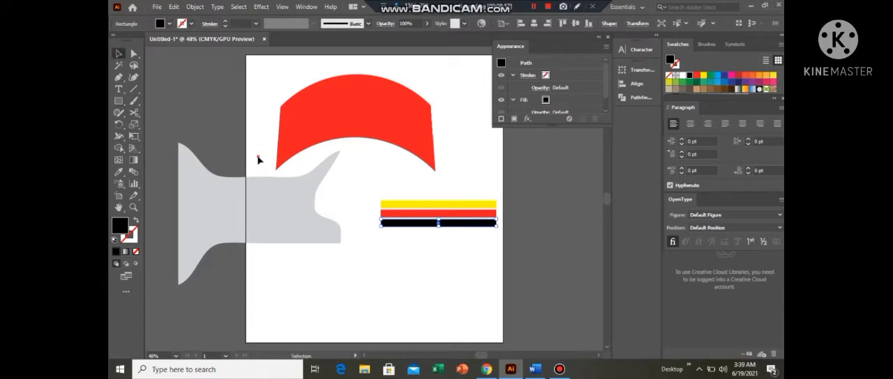
{"action": "left_click", "coordinate": [265, 211]}
{"action": "left_click_drag", "start_coordinate": [284, 211], "coordinate": [366, 228]}
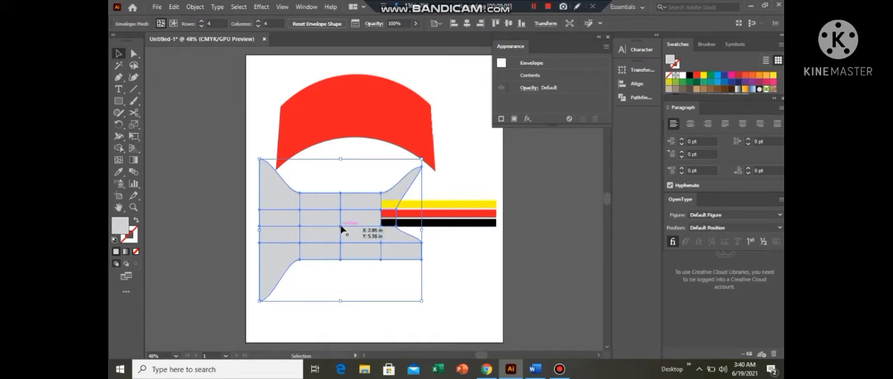
{"action": "right_click", "coordinate": [341, 228]}
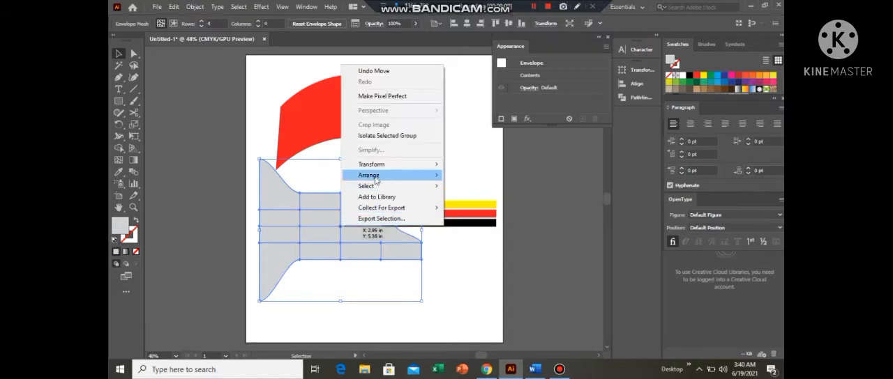
{"action": "mouse_move", "coordinate": [375, 180]}
{"action": "left_click", "coordinate": [498, 177]}
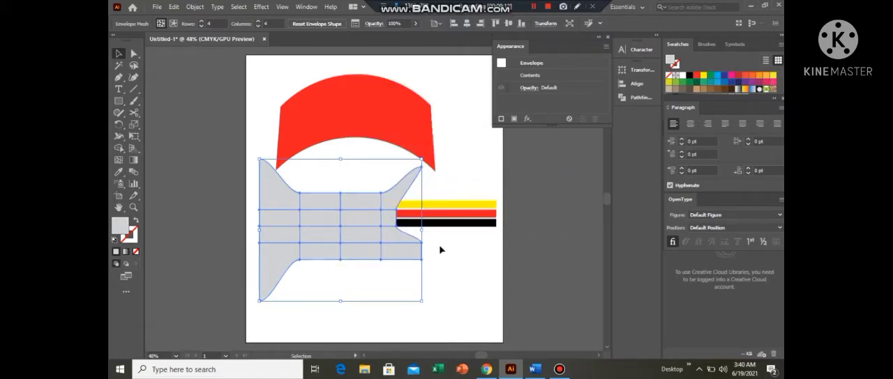
{"action": "left_click", "coordinate": [372, 189]}
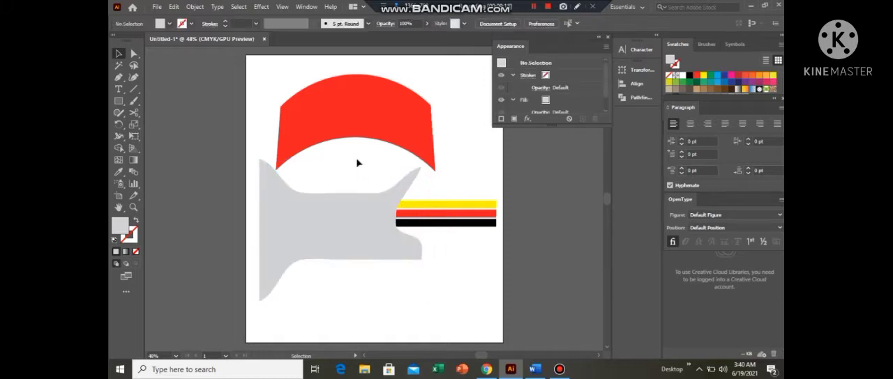
{"action": "left_click_drag", "start_coordinate": [356, 161], "coordinate": [417, 265]}
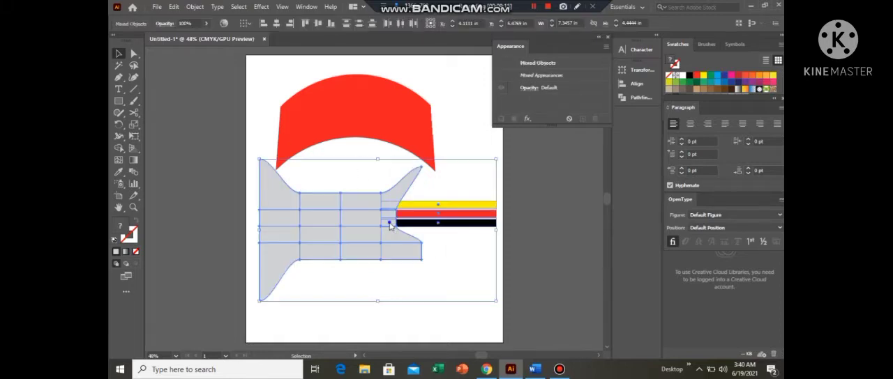
{"action": "right_click", "coordinate": [391, 226]}
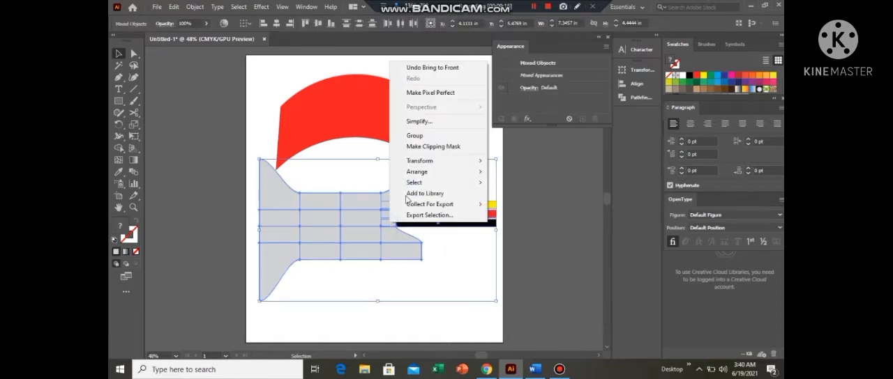
{"action": "left_click", "coordinate": [443, 317]}
- Select the grey shape and three bars together, apply Envelope Distort with the top object, and deselect the result
{"action": "left_click_drag", "start_coordinate": [359, 169], "coordinate": [428, 267]}
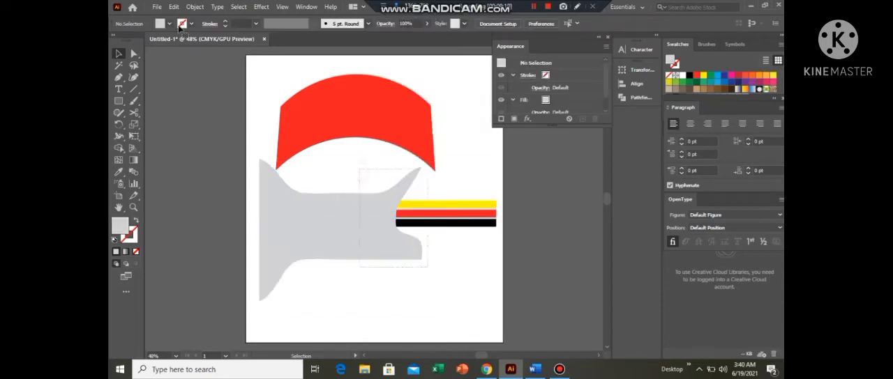
{"action": "left_click", "coordinate": [198, 7]}
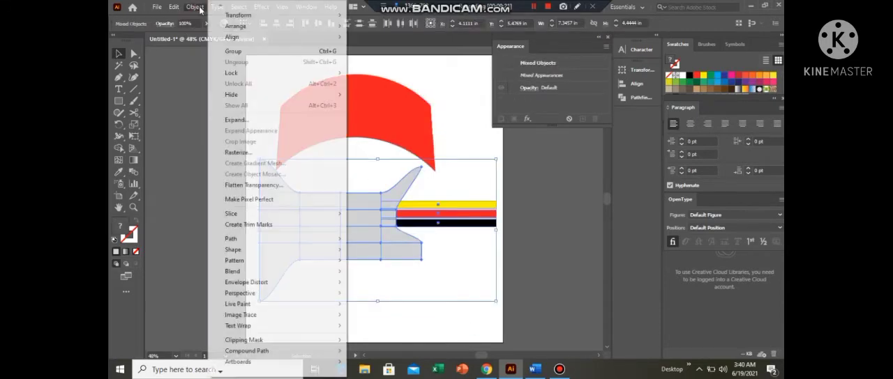
{"action": "mouse_move", "coordinate": [263, 282]}
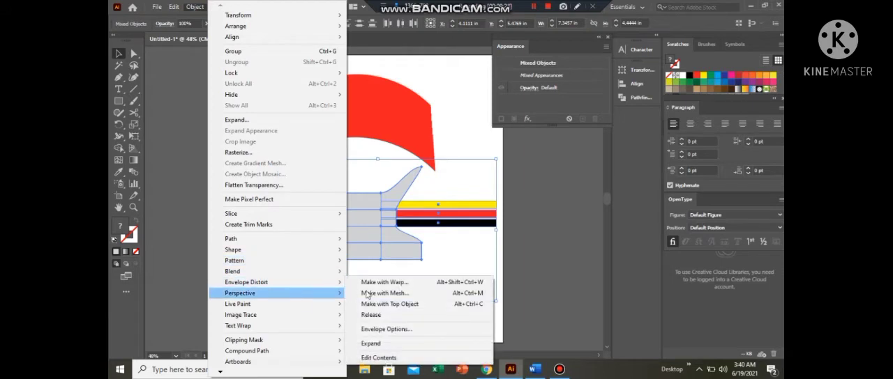
{"action": "left_click", "coordinate": [406, 309]}
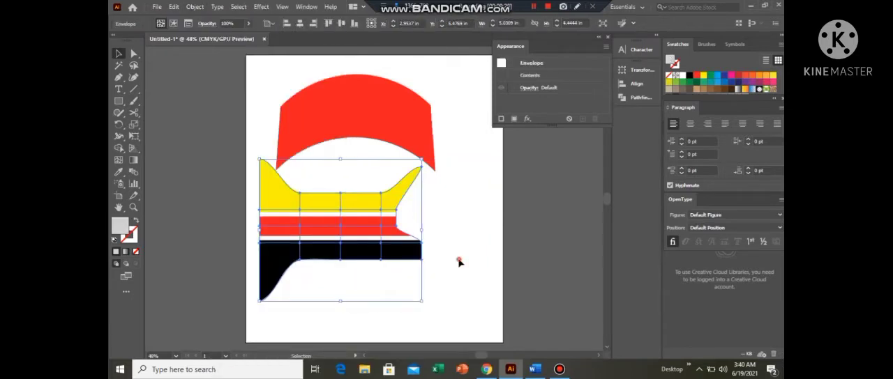
{"action": "left_click", "coordinate": [383, 284]}
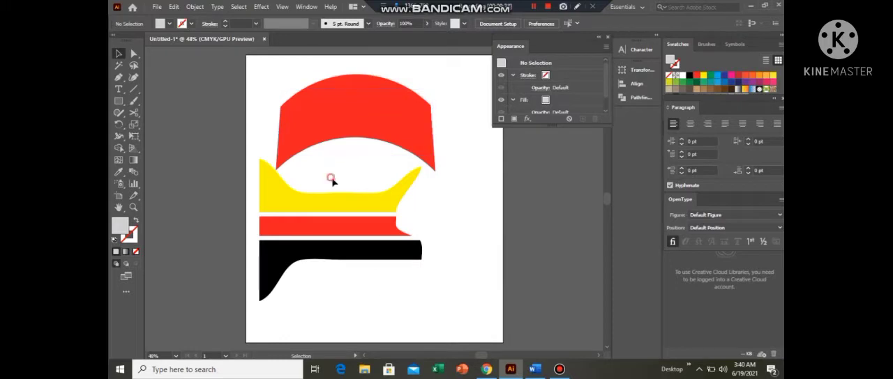
- Move the striped yellow, red and black envelope down and right, clear of the red arch, and deselect it
{"action": "left_click", "coordinate": [361, 241]}
{"action": "left_click_drag", "start_coordinate": [398, 269], "coordinate": [440, 303]}
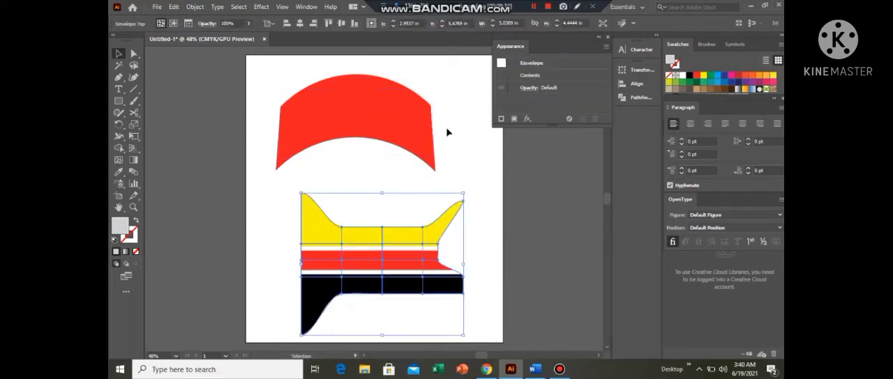
{"action": "left_click", "coordinate": [445, 127]}
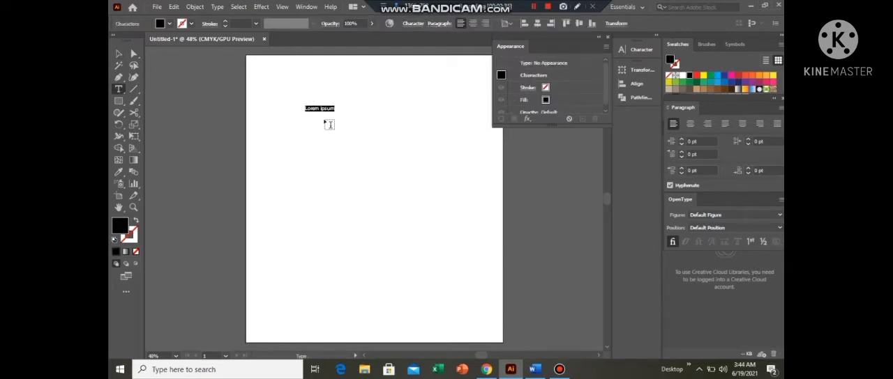
- Replace the placeholder text with "ENVELOP DISTORT" and scale it up into a tall heading on the upper artboard
{"action": "key", "text": "BackSpace"}
{"action": "type", "text": "ENVELOP DISTORT"}
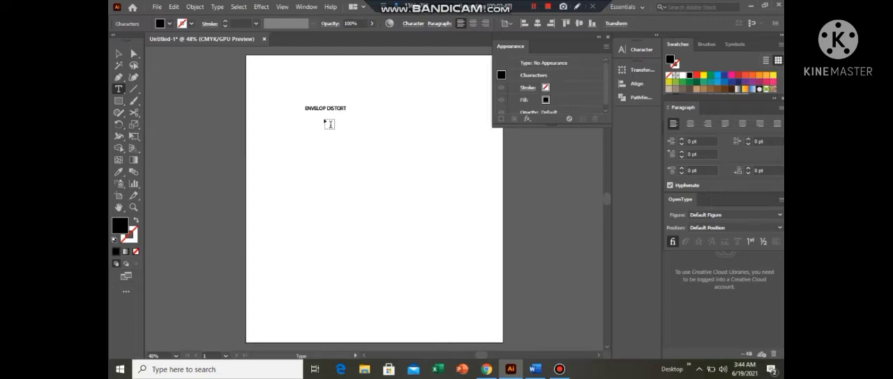
{"action": "left_click", "coordinate": [118, 54]}
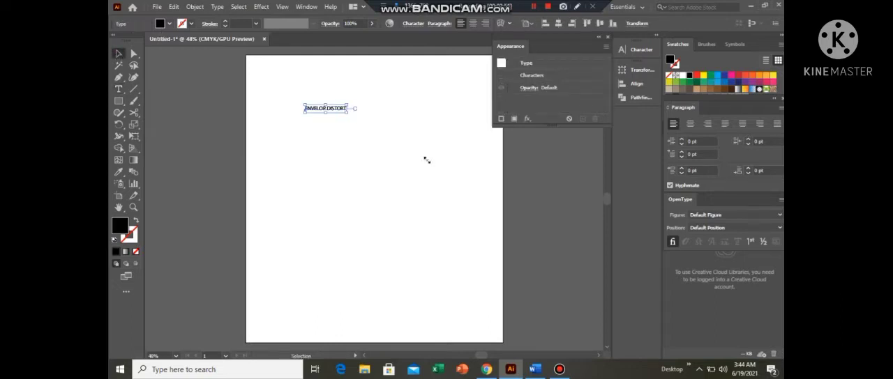
{"action": "left_click_drag", "start_coordinate": [427, 160], "coordinate": [426, 161]}
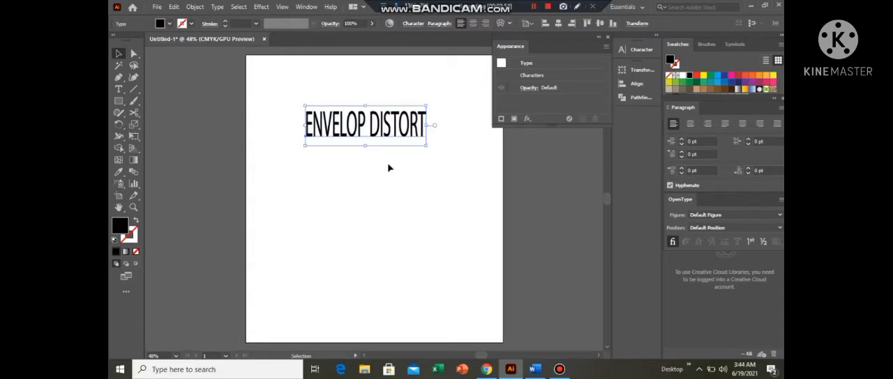
- Set the "ENVELOP DISTORT" heading in the Impact font, stretch it wider to the right and deselect it
{"action": "left_click", "coordinate": [414, 24]}
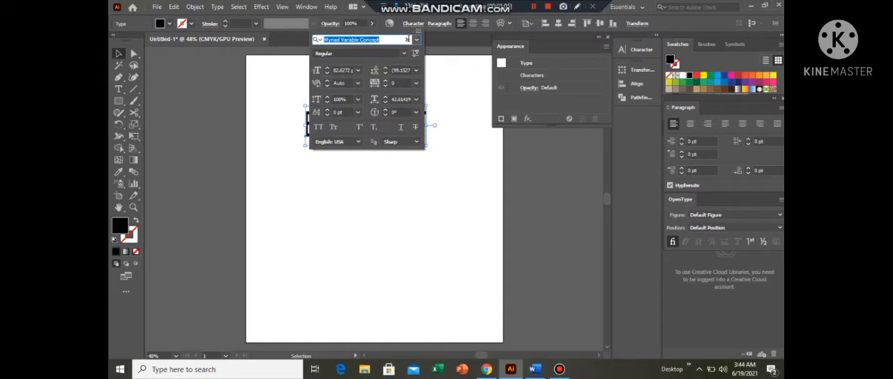
{"action": "left_click", "coordinate": [416, 41]}
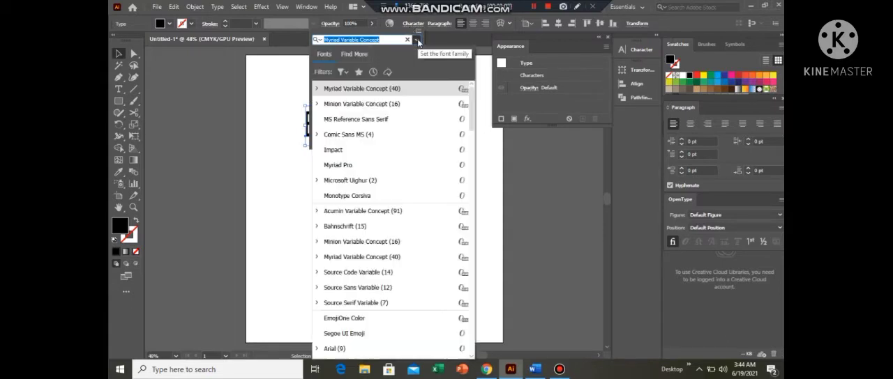
{"action": "left_click", "coordinate": [340, 151]}
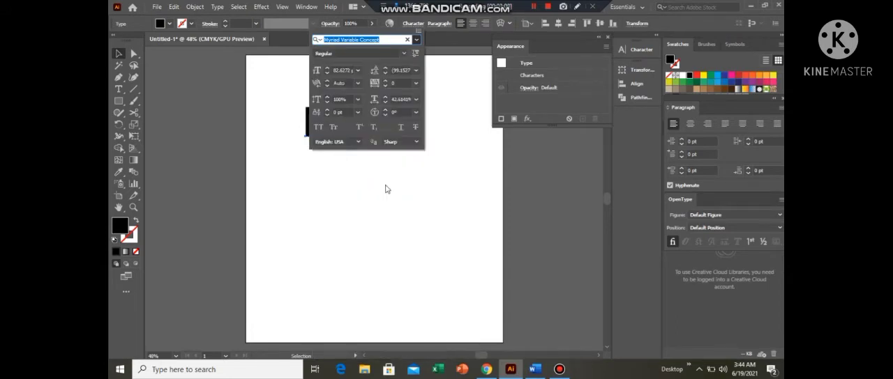
{"action": "left_click", "coordinate": [388, 186]}
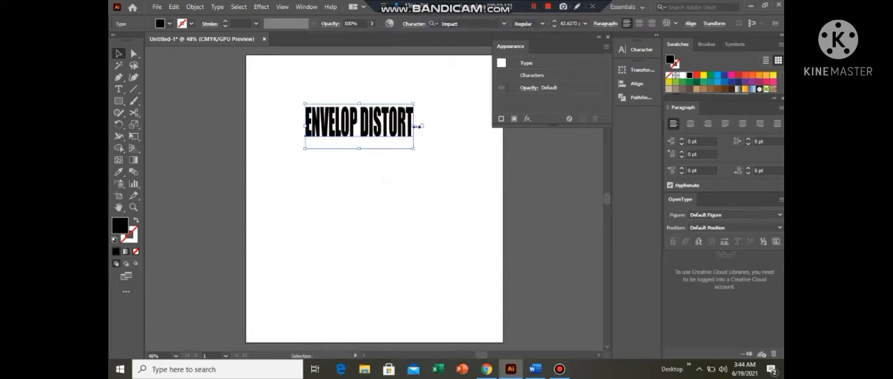
{"action": "left_click_drag", "start_coordinate": [416, 127], "coordinate": [450, 126]}
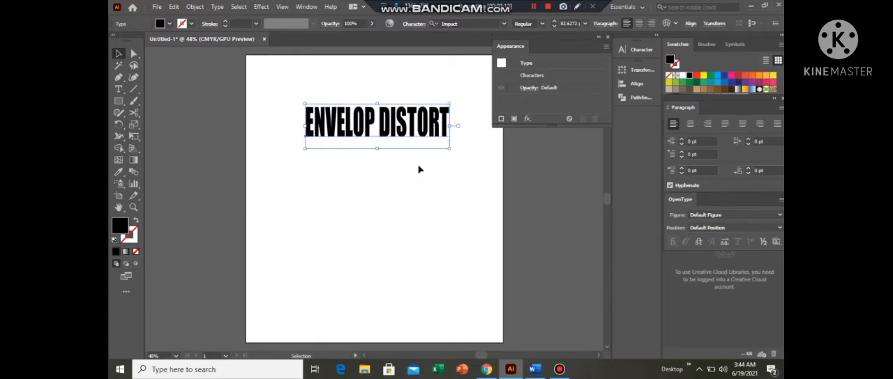
{"action": "left_click", "coordinate": [412, 174]}
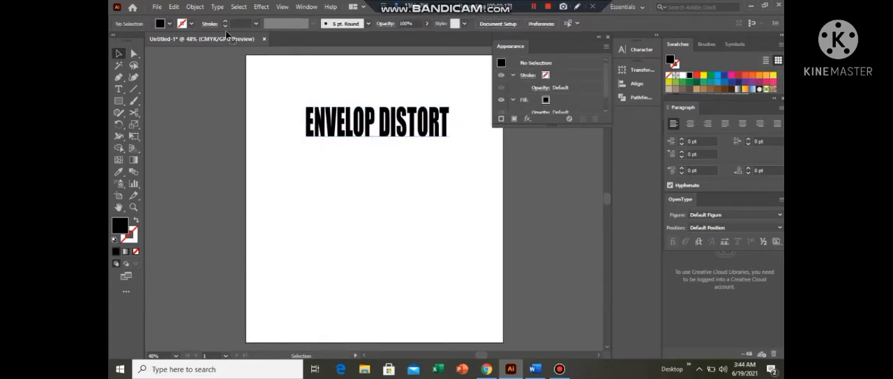
- Warp the "ENVELOP DISTORT" heading with Envelope Distort using a horizontal Arc style at 43% bend, and deselect it
{"action": "key", "text": "ctrl+a"}
{"action": "left_click", "coordinate": [194, 6]}
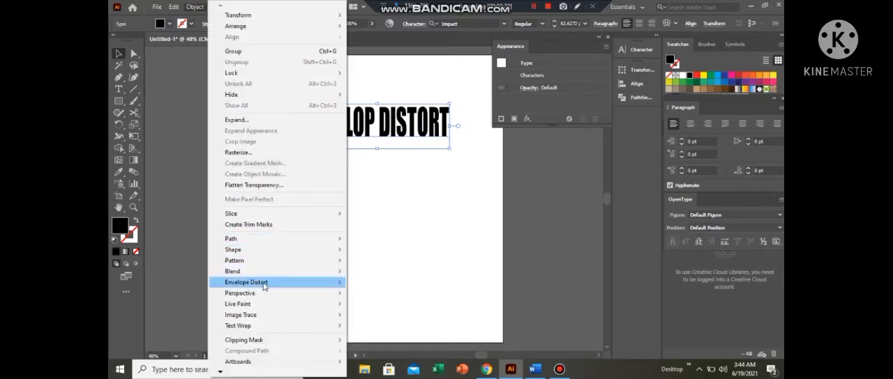
{"action": "left_click", "coordinate": [354, 282]}
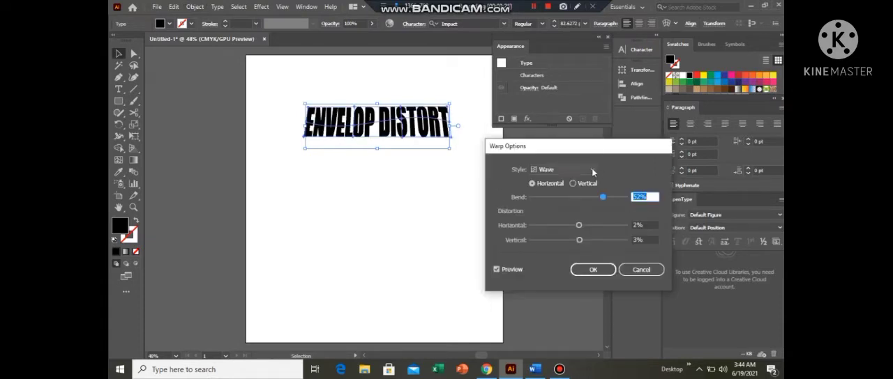
{"action": "left_click", "coordinate": [593, 170]}
{"action": "left_click", "coordinate": [562, 183]}
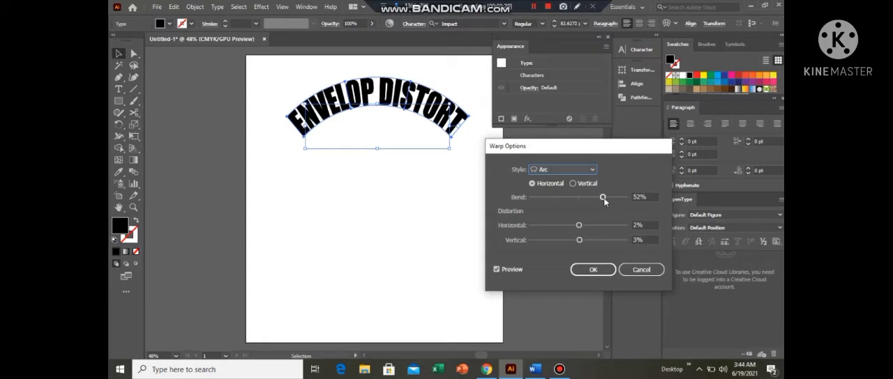
{"action": "mouse_move", "coordinate": [602, 198]}
{"action": "left_mouse_down"}
{"action": "mouse_move", "coordinate": [616, 199]}
{"action": "mouse_move", "coordinate": [578, 201]}
{"action": "mouse_move", "coordinate": [598, 199]}
{"action": "left_mouse_up"}
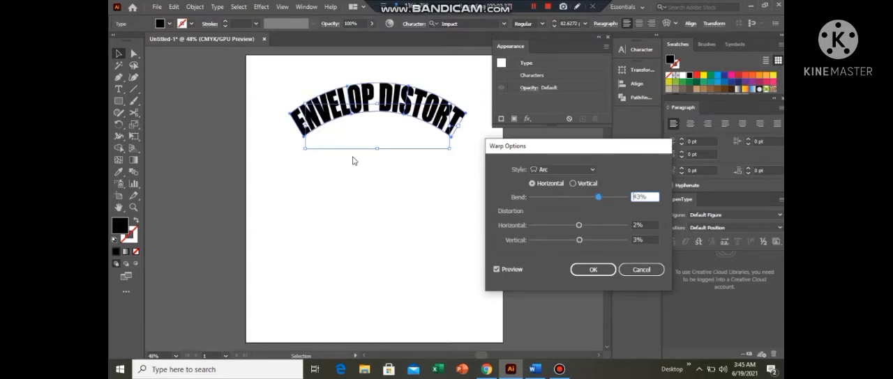
{"action": "left_click", "coordinate": [593, 272]}
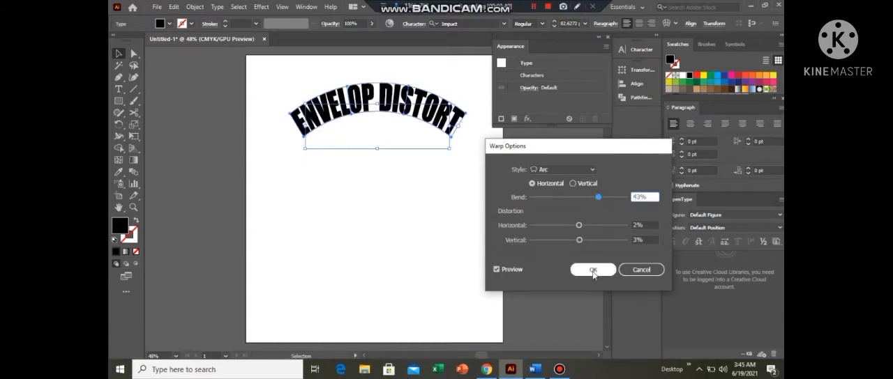
{"action": "left_click", "coordinate": [385, 175]}
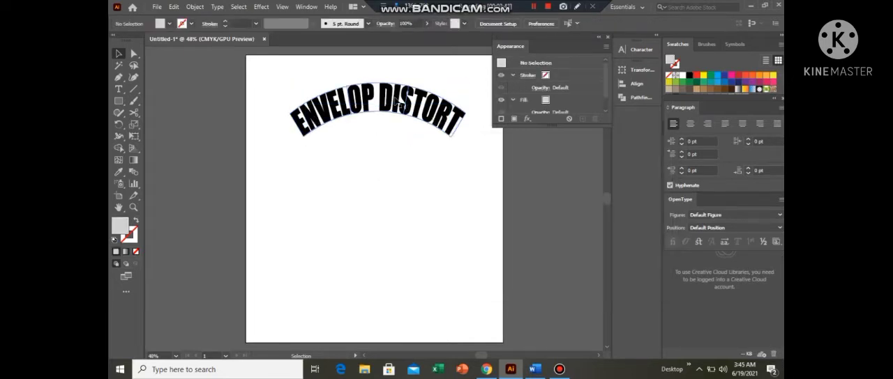
- Add the text "ENVELOP" below the arched heading and scale it up to about 55 pt
{"action": "left_click", "coordinate": [119, 89]}
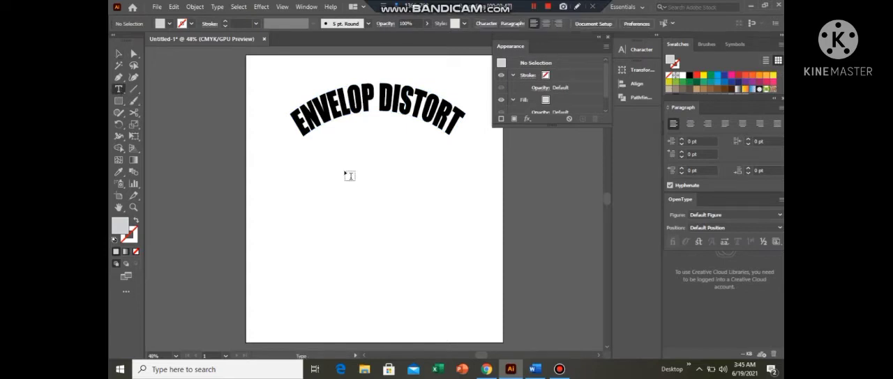
{"action": "left_click", "coordinate": [339, 184]}
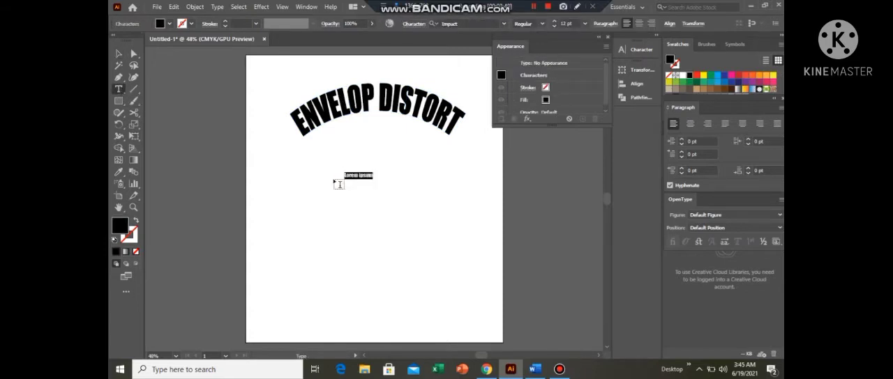
{"action": "key", "text": "BackSpace"}
{"action": "type", "text": "ENVELOP"}
{"action": "left_click", "coordinate": [120, 55]}
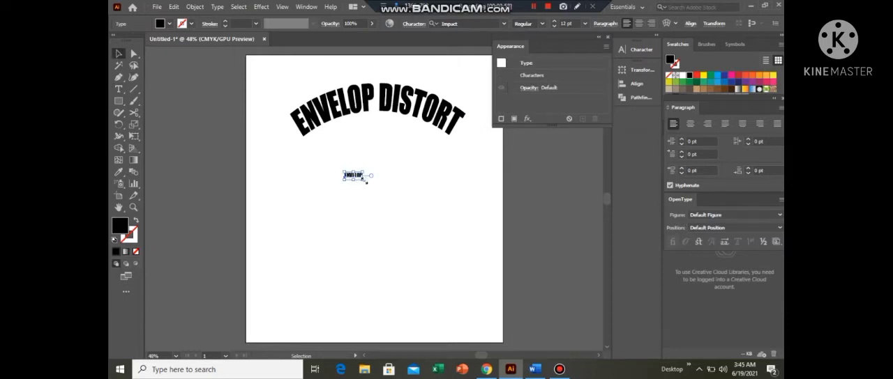
{"action": "left_click_drag", "start_coordinate": [366, 181], "coordinate": [440, 207]}
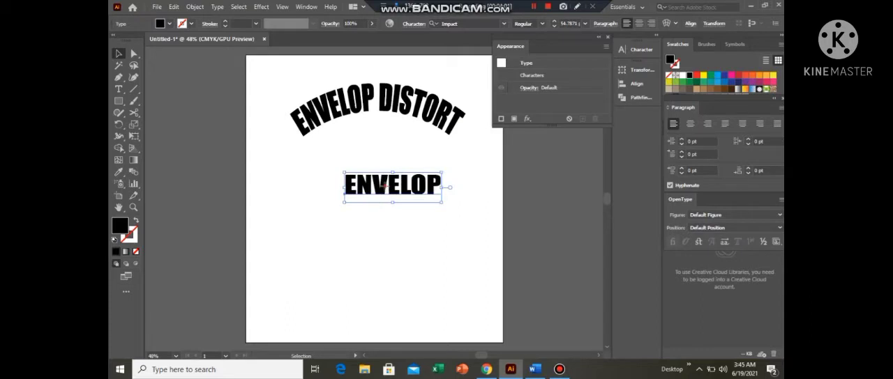
- Duplicate the "ENVELOP" text directly below itself and change the copy's wording to "DISTORT"
{"action": "left_click_drag", "start_coordinate": [383, 185], "coordinate": [421, 213]}
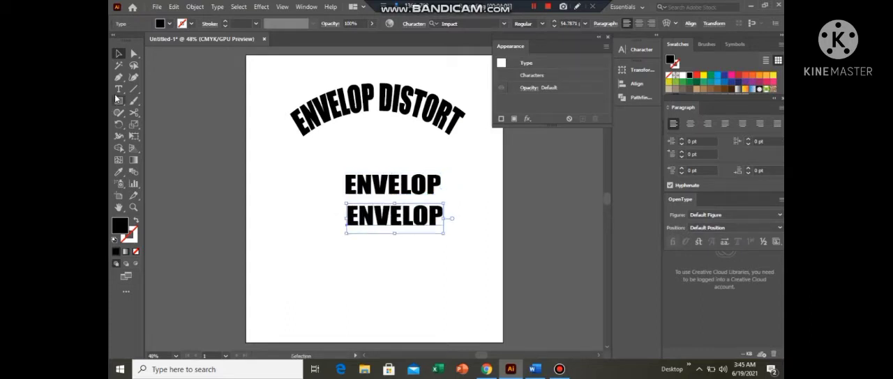
{"action": "key", "text": "t"}
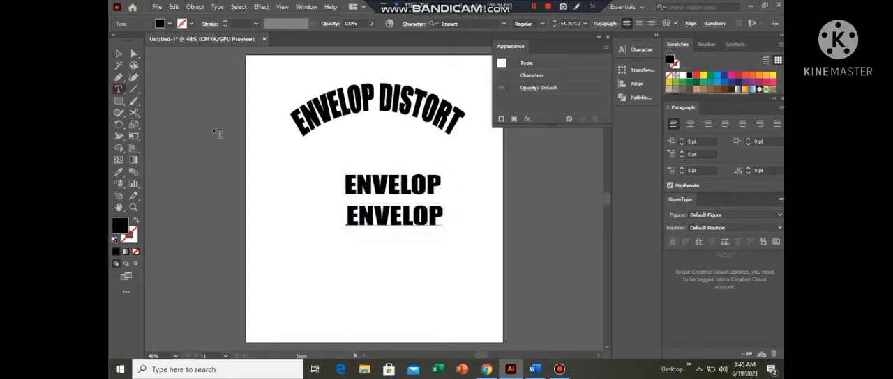
{"action": "left_click", "coordinate": [443, 210]}
{"action": "key", "text": "BackSpace"}
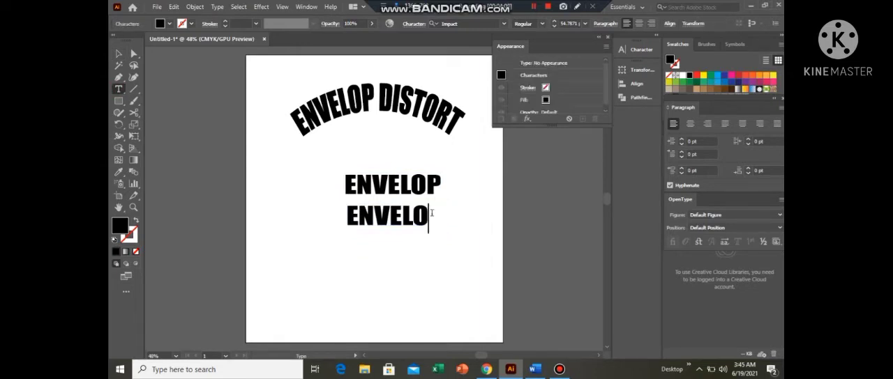
{"action": "key", "text": "BackSpace"}
{"action": "key", "text": "BackSpace"}
{"action": "key", "text": "BackSpace"}
{"action": "key", "text": "BackSpace"}
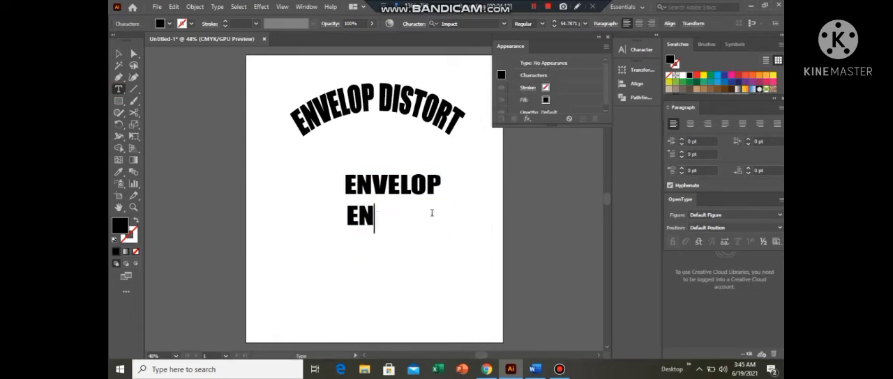
{"action": "key", "text": "BackSpace"}
{"action": "key", "text": "BackSpace"}
{"action": "type", "text": "D"}
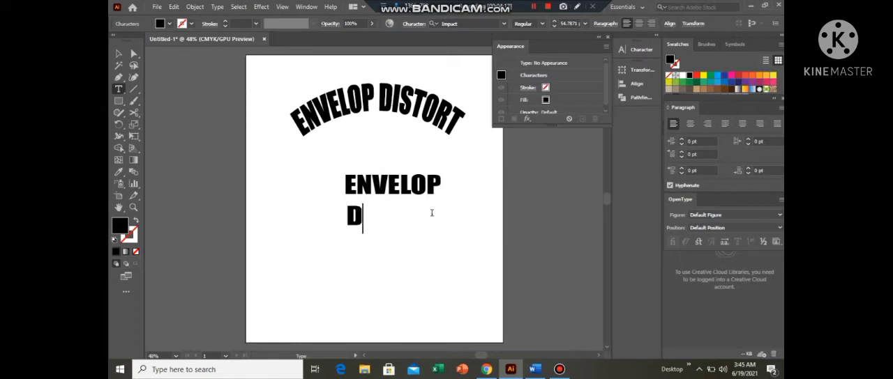
{"action": "type", "text": "ISTORT"}
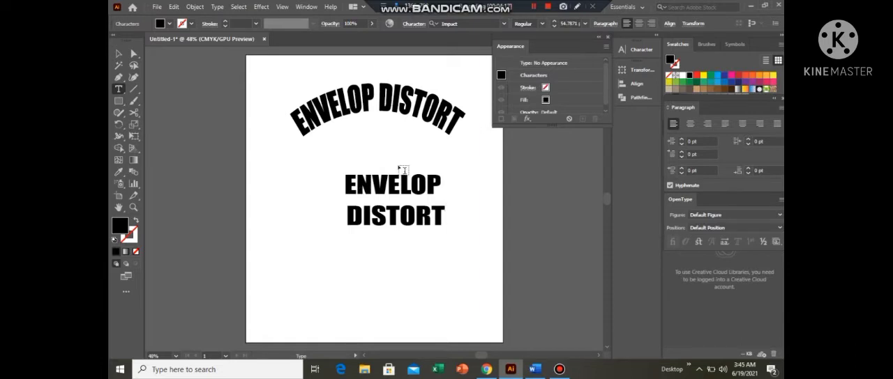
{"action": "left_click", "coordinate": [119, 53]}
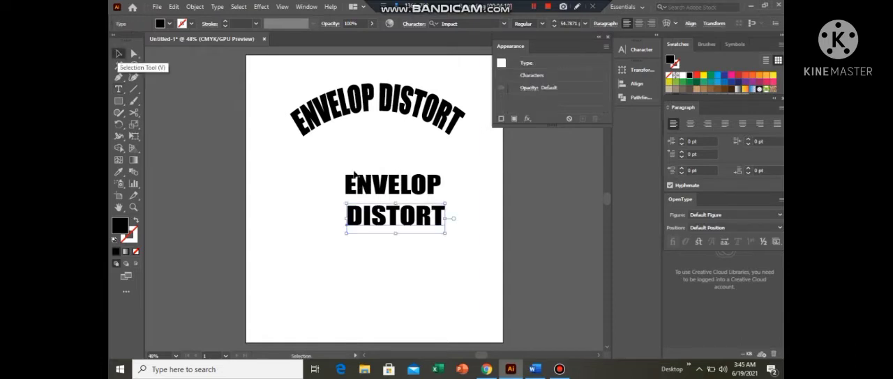
- Warp the "ENVELOP" text with Envelope Distort, trying Arc Lower and applying Arc Upper at 43% horizontal bend
{"action": "left_click", "coordinate": [394, 187]}
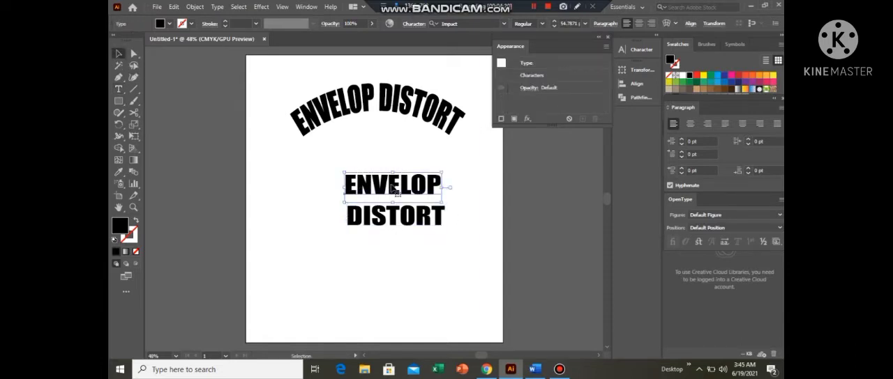
{"action": "left_click", "coordinate": [199, 8]}
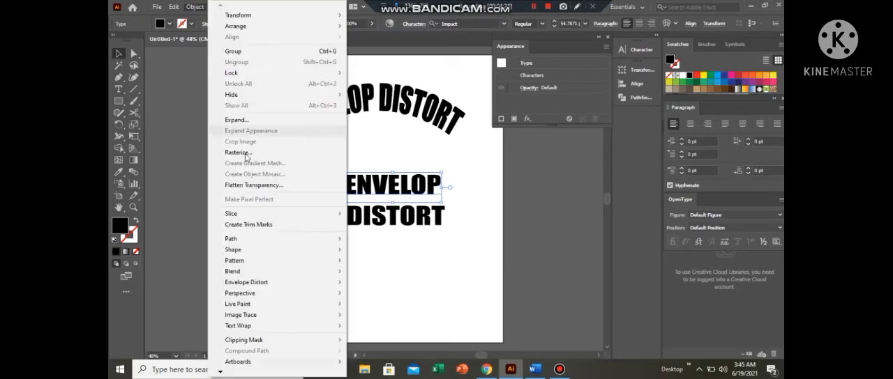
{"action": "mouse_move", "coordinate": [275, 286]}
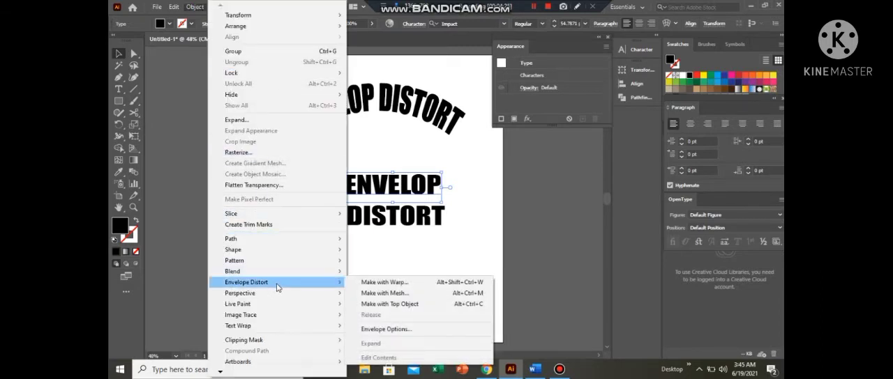
{"action": "left_click", "coordinate": [395, 284]}
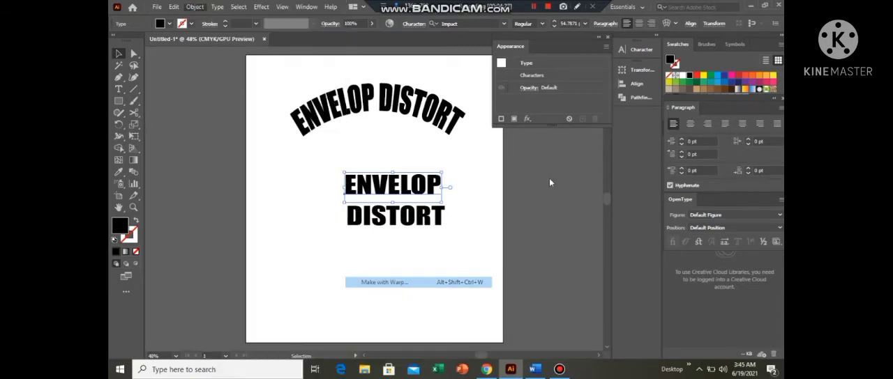
{"action": "left_click", "coordinate": [592, 170]}
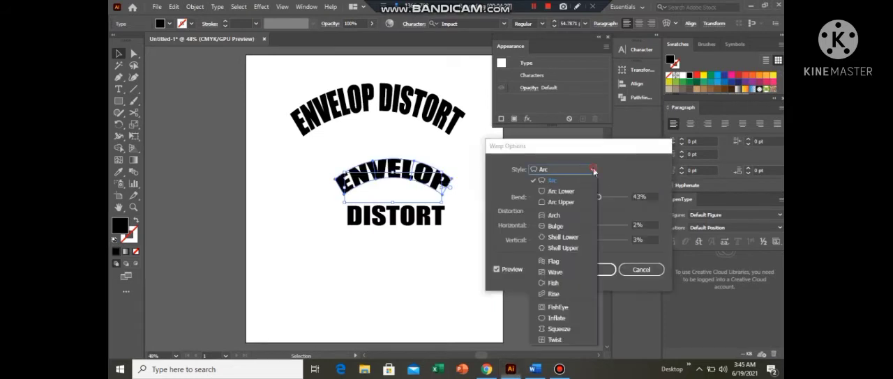
{"action": "left_click", "coordinate": [562, 192]}
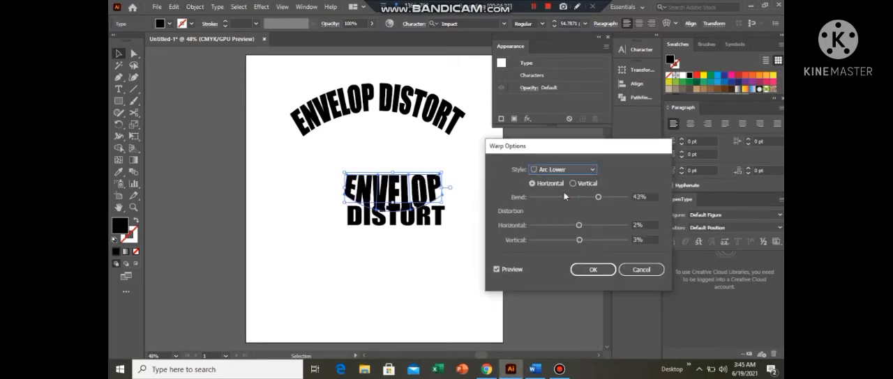
{"action": "left_click", "coordinate": [592, 170]}
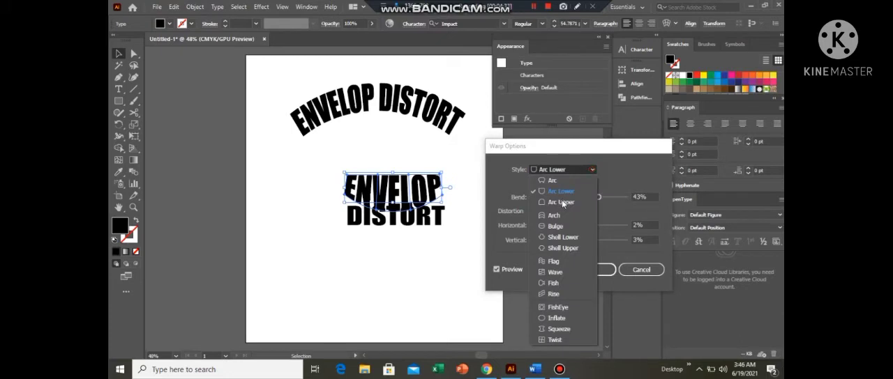
{"action": "left_click", "coordinate": [563, 203]}
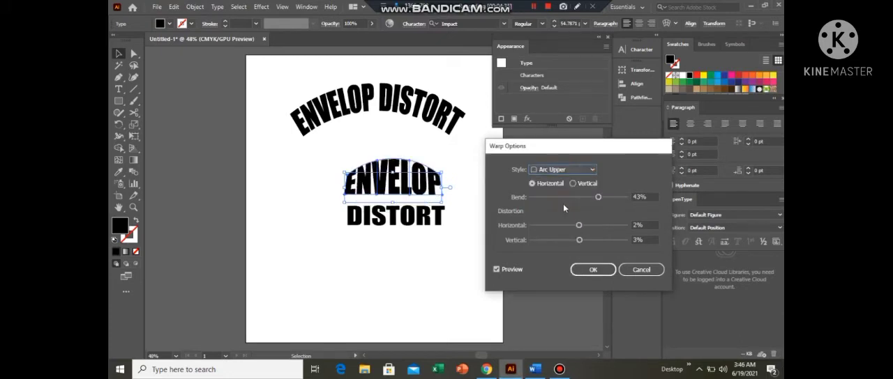
{"action": "left_click", "coordinate": [588, 275]}
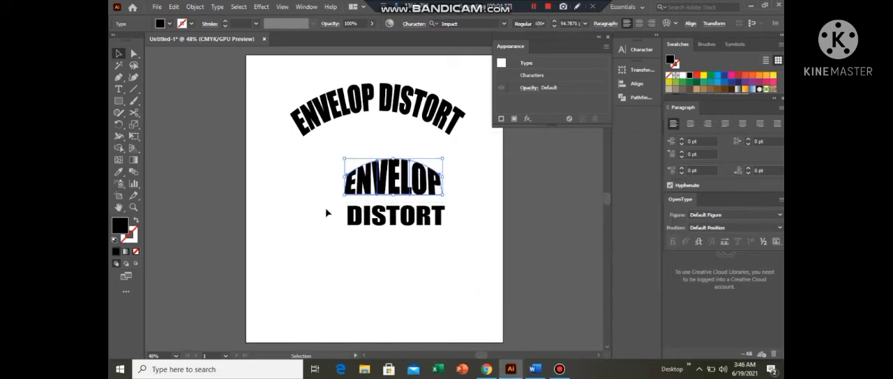
- Warp the "DISTORT" text with Envelope Distort using the horizontal Arc Lower style at 43% bend
{"action": "left_click", "coordinate": [396, 216]}
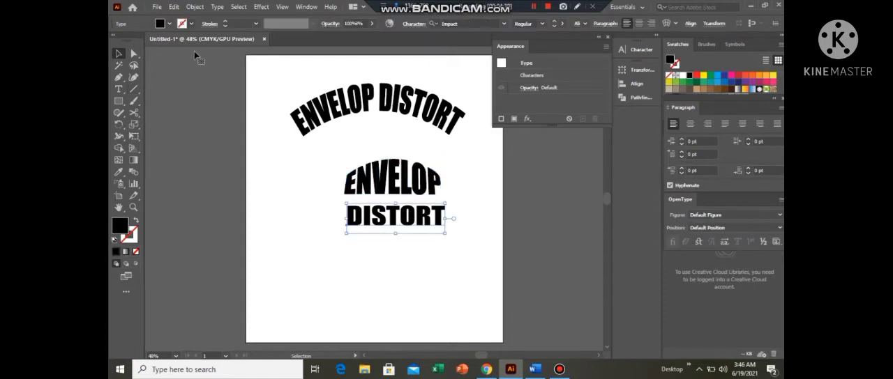
{"action": "left_click", "coordinate": [195, 6]}
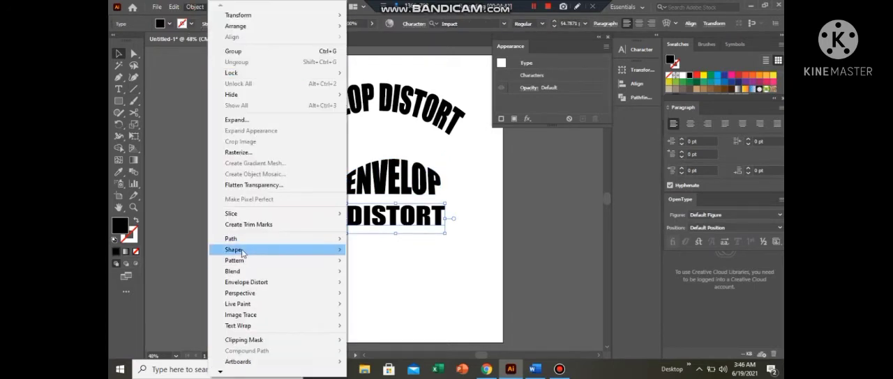
{"action": "mouse_move", "coordinate": [315, 283]}
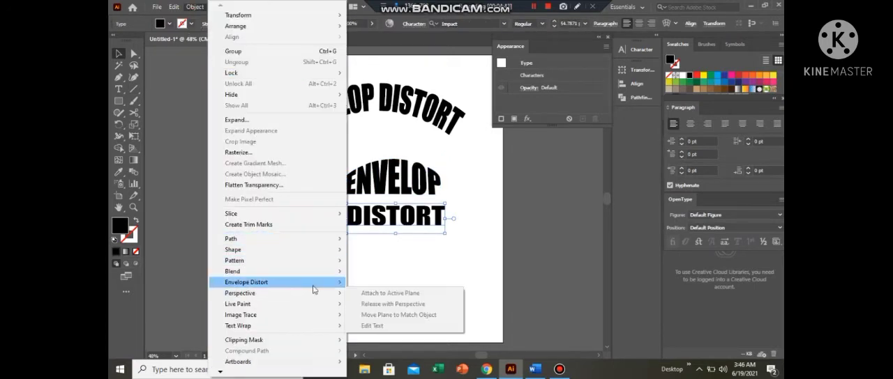
{"action": "left_click", "coordinate": [396, 283]}
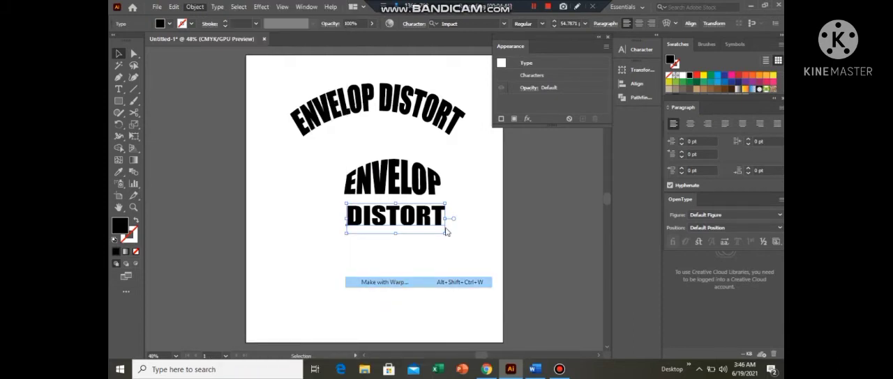
{"action": "left_click", "coordinate": [584, 171]}
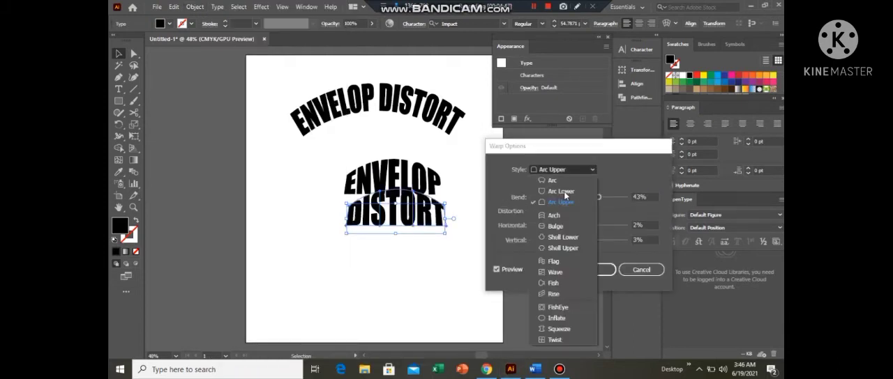
{"action": "left_click", "coordinate": [565, 194]}
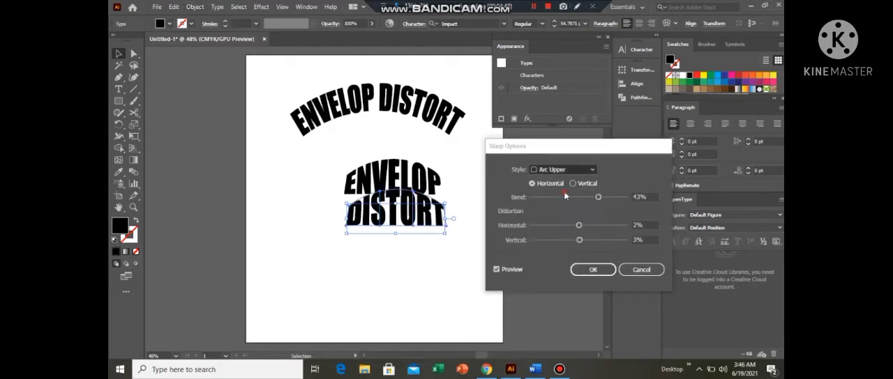
{"action": "left_click", "coordinate": [592, 271]}
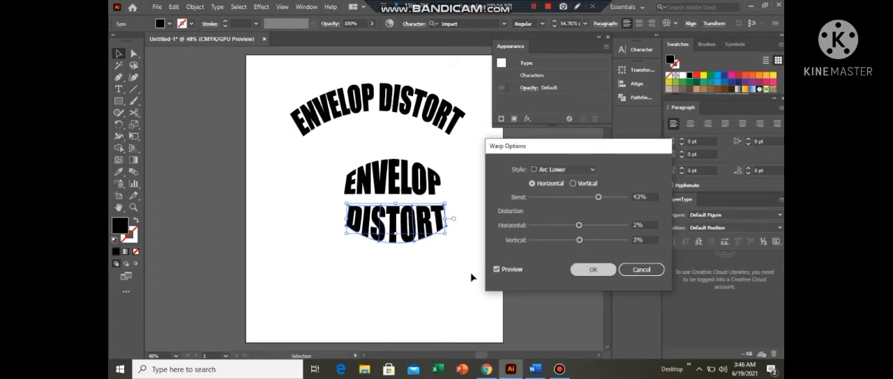
- Move the warped "ENVELOP" down close to "DISTORT" and move both words up together beneath the arched heading
{"action": "left_click", "coordinate": [380, 180]}
{"action": "left_click_drag", "start_coordinate": [382, 179], "coordinate": [386, 184]}
{"action": "left_click", "coordinate": [410, 275]}
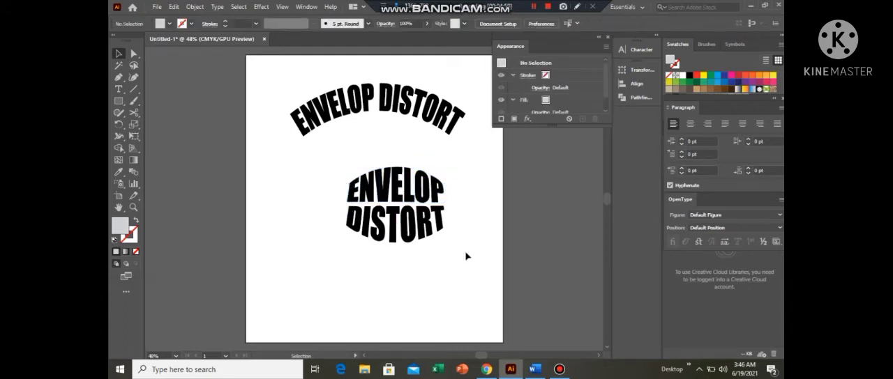
{"action": "left_click_drag", "start_coordinate": [447, 258], "coordinate": [325, 162]}
{"action": "left_click_drag", "start_coordinate": [395, 198], "coordinate": [376, 162]}
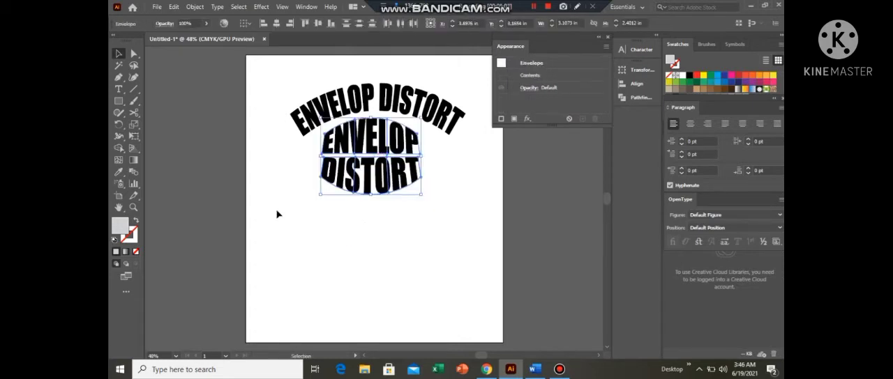
{"action": "left_click", "coordinate": [277, 214]}
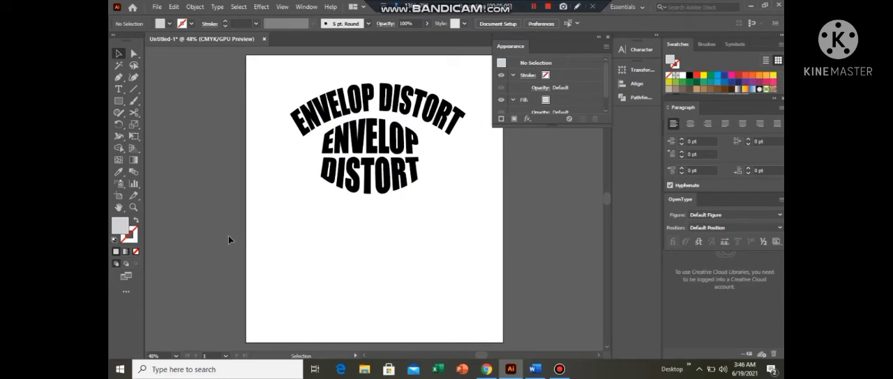
- Draw a rectangle about 4.95 by 2.22 in below the text and give it an envelope mesh of 4 rows and 4 columns
{"action": "left_click", "coordinate": [118, 101]}
{"action": "left_click_drag", "start_coordinate": [303, 234], "coordinate": [351, 272]}
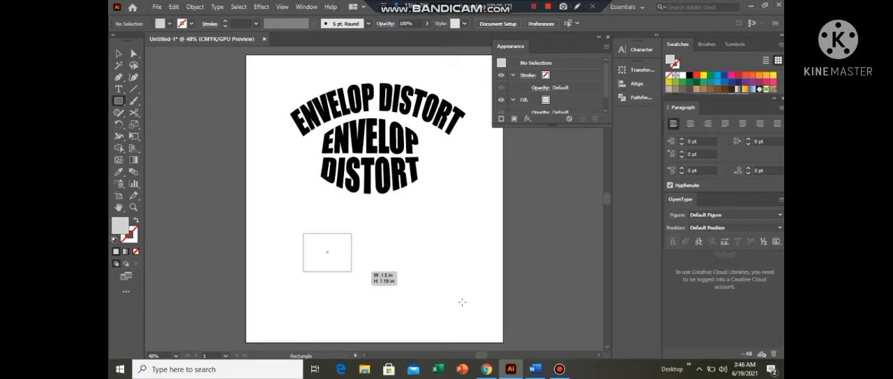
{"action": "left_click_drag", "start_coordinate": [461, 302], "coordinate": [462, 304]}
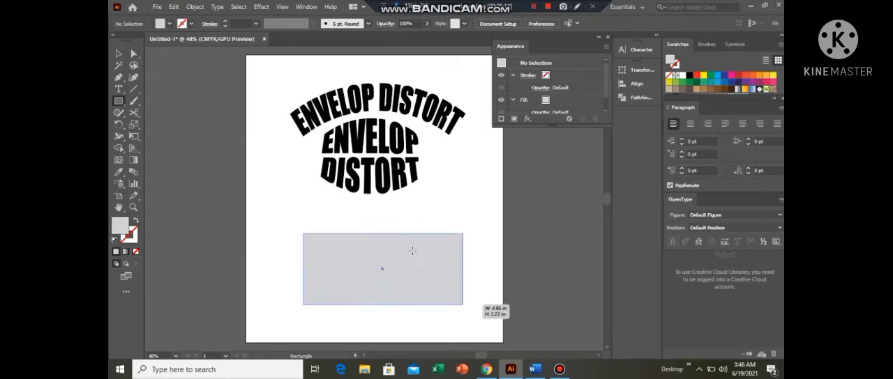
{"action": "left_click", "coordinate": [195, 7]}
{"action": "mouse_move", "coordinate": [326, 289]}
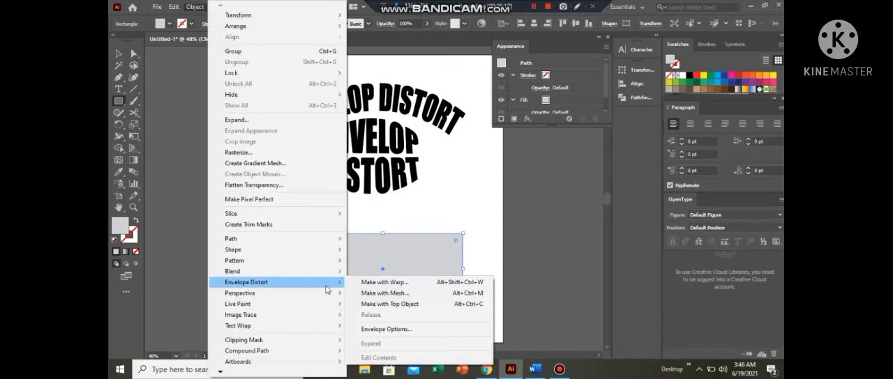
{"action": "left_click", "coordinate": [411, 295]}
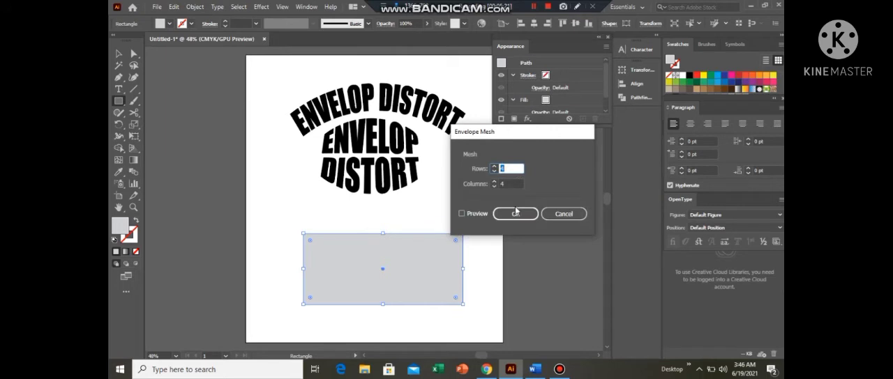
{"action": "left_click", "coordinate": [515, 213]}
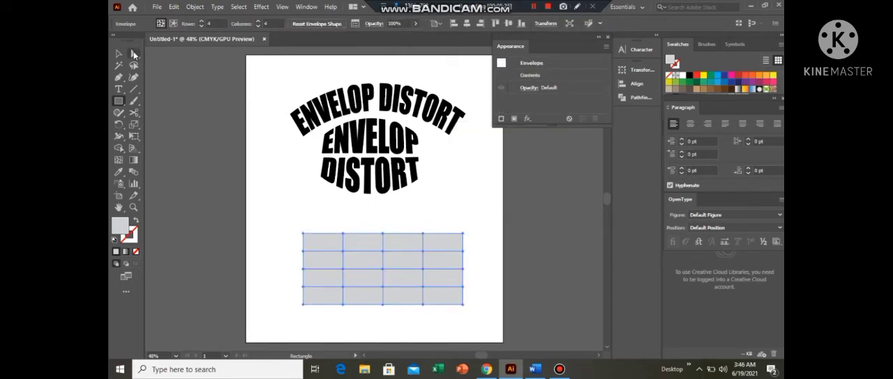
- Select the mesh's two upper corner points and raise them together about 1.3 in to form curved peaks
{"action": "left_click", "coordinate": [134, 55]}
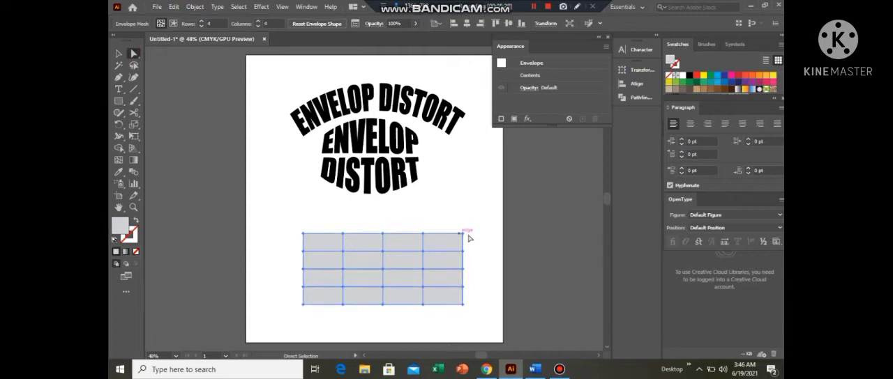
{"action": "left_click", "coordinate": [463, 235]}
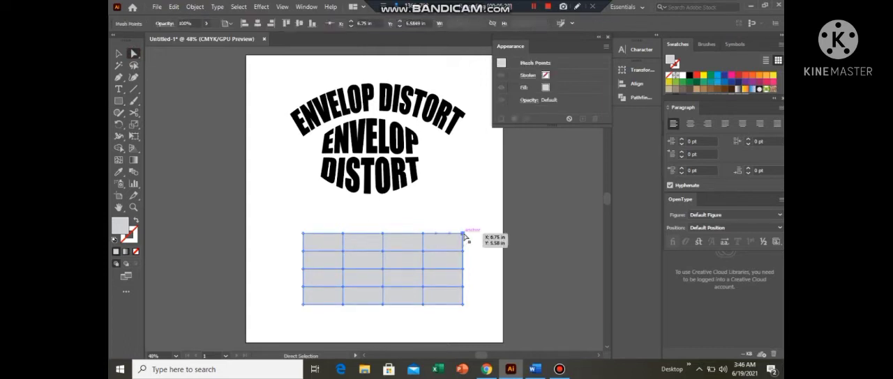
{"action": "left_click_drag", "start_coordinate": [463, 235], "coordinate": [382, 272]}
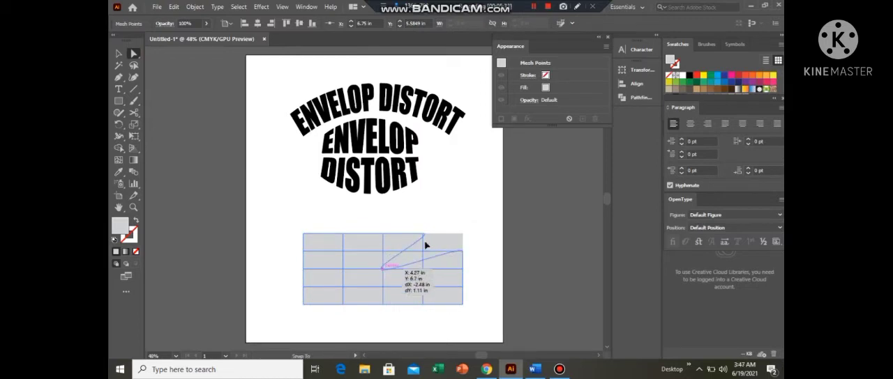
{"action": "left_click_drag", "start_coordinate": [426, 246], "coordinate": [463, 235]}
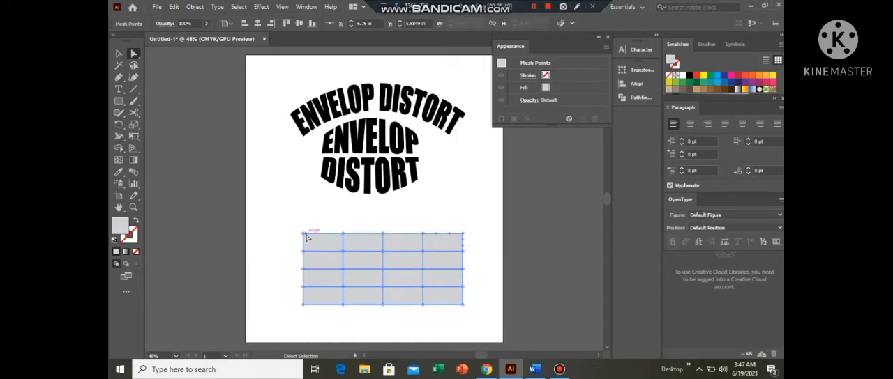
{"action": "left_click", "coordinate": [305, 238]}
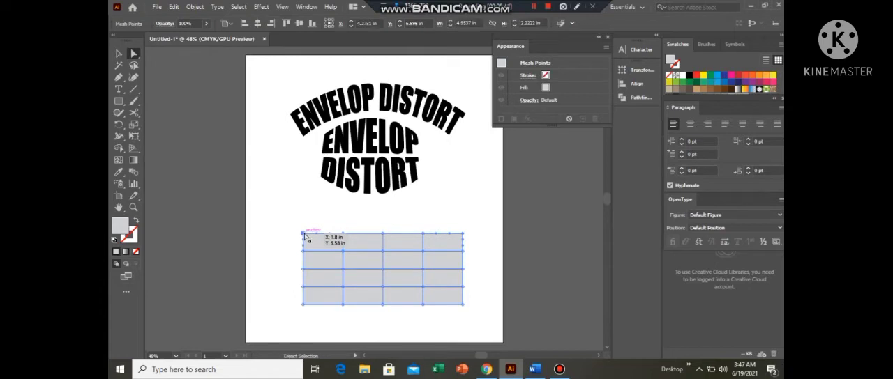
{"action": "left_click_drag", "start_coordinate": [305, 238], "coordinate": [379, 270]}
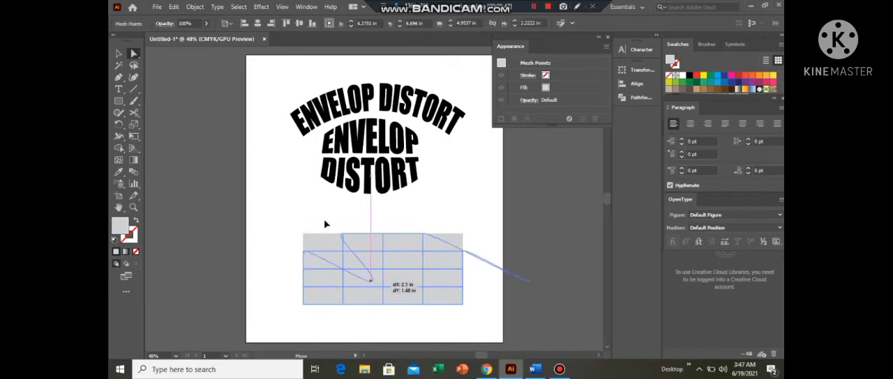
{"action": "left_click_drag", "start_coordinate": [324, 224], "coordinate": [303, 193]}
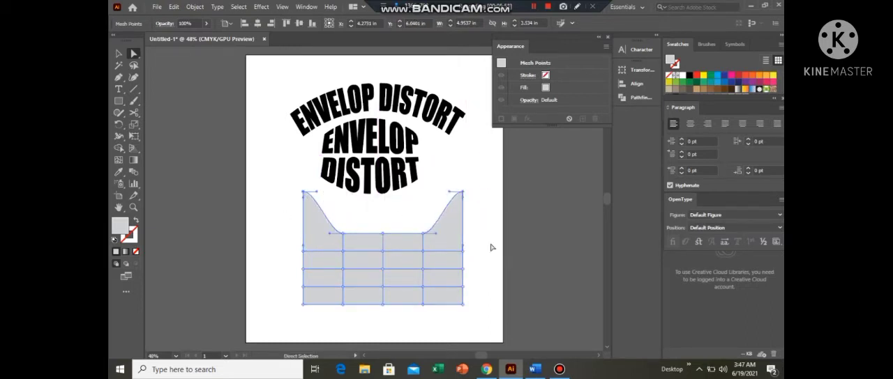
- Raise the middle point of the mesh's lower edge to form a rounded notch, and deselect the shape
{"action": "left_click", "coordinate": [491, 246]}
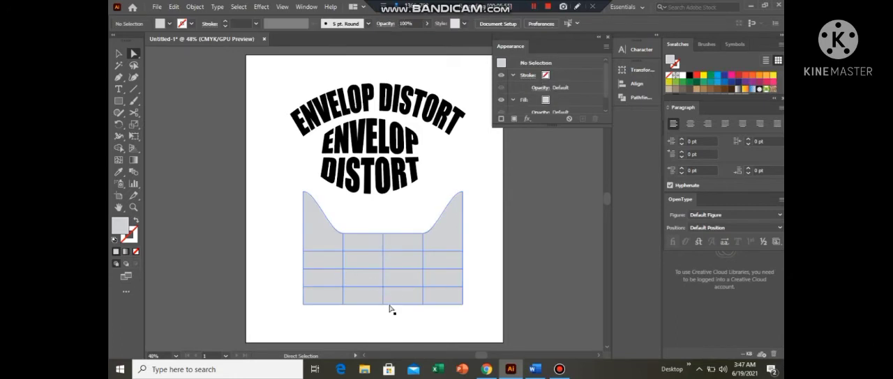
{"action": "left_click_drag", "start_coordinate": [382, 307], "coordinate": [377, 277]}
{"action": "left_click", "coordinate": [478, 245]}
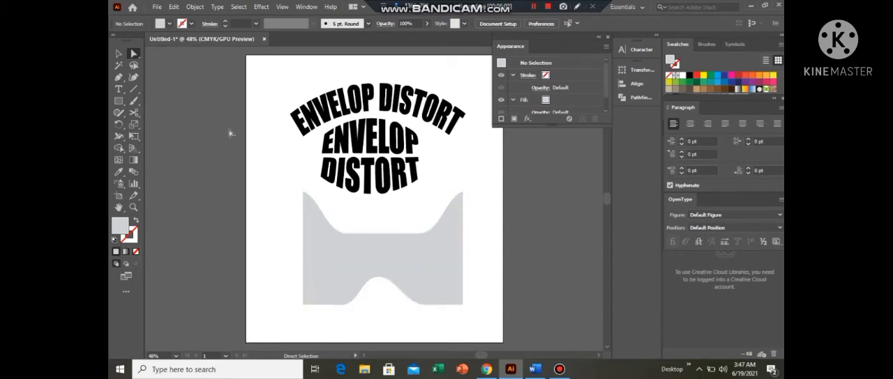
- Select the whole mesh shape and move it left so it extends past the artboard's left edge
{"action": "left_click_drag", "start_coordinate": [289, 205], "coordinate": [372, 285]}
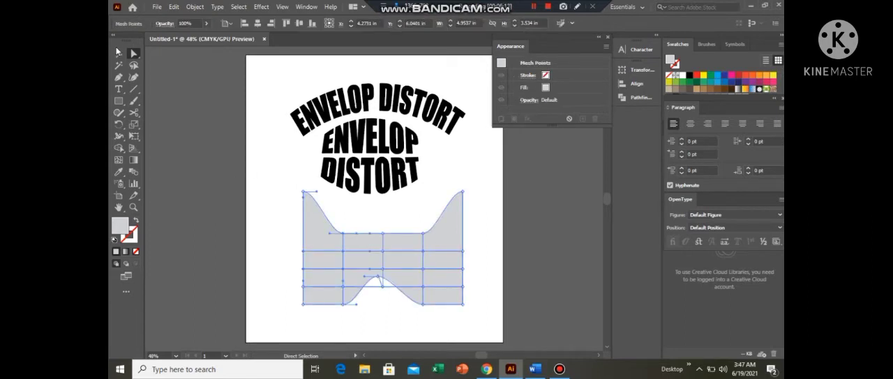
{"action": "left_click", "coordinate": [118, 53]}
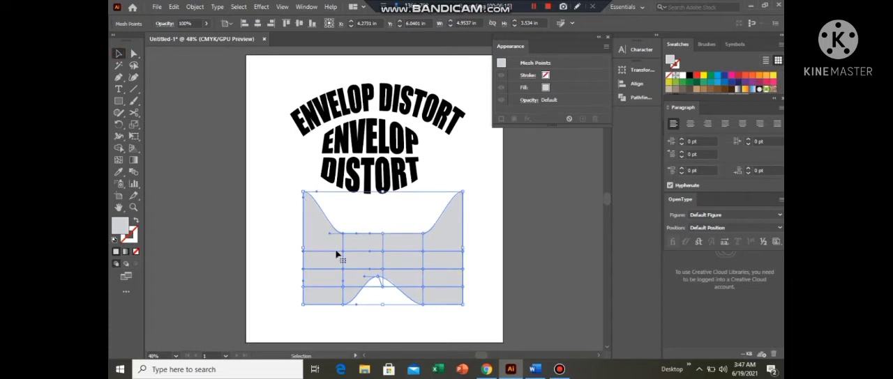
{"action": "left_click_drag", "start_coordinate": [337, 256], "coordinate": [238, 228]}
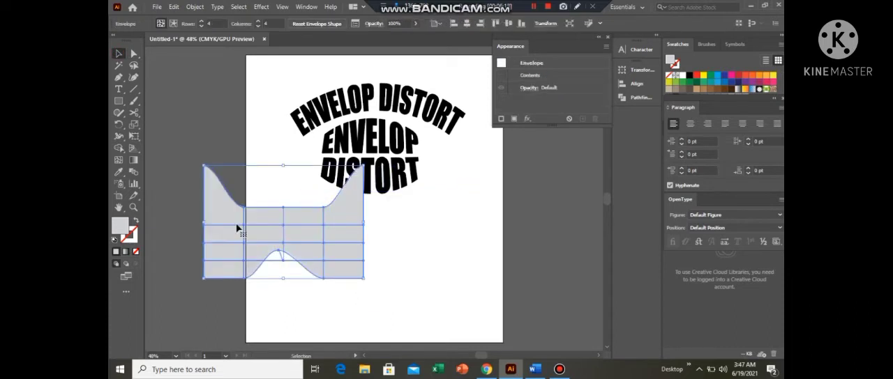
- Add the text "ENVELOP" beside the mesh shape, scale it up to about 96 pt and stretch it wider on both sides
{"action": "left_click", "coordinate": [118, 89]}
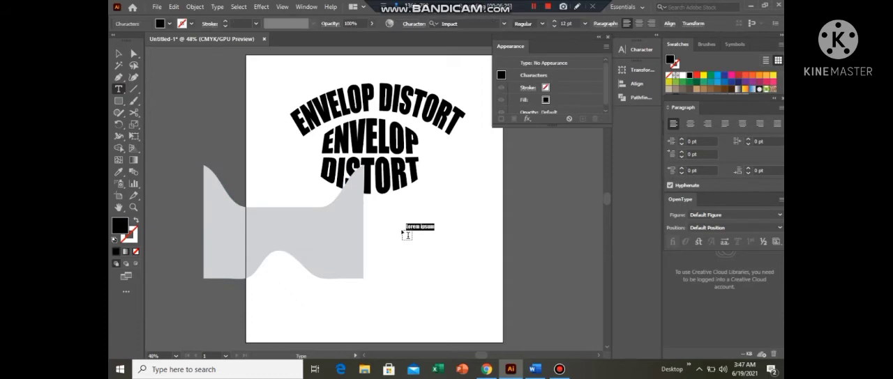
{"action": "key", "text": "BackSpace"}
{"action": "left_click", "coordinate": [119, 54]}
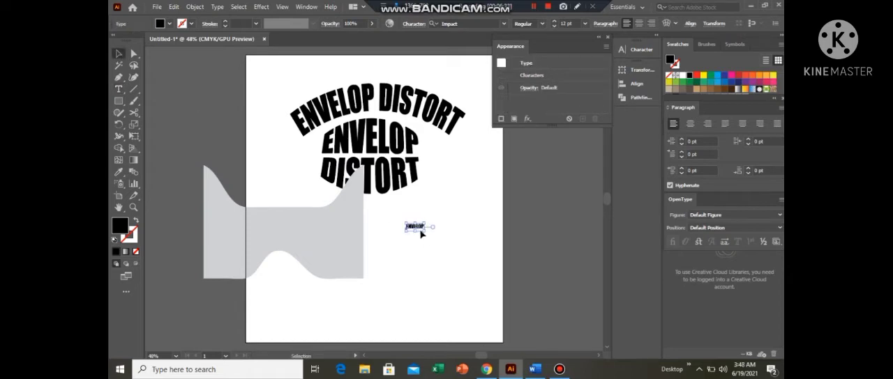
{"action": "left_click_drag", "start_coordinate": [424, 232], "coordinate": [487, 286]}
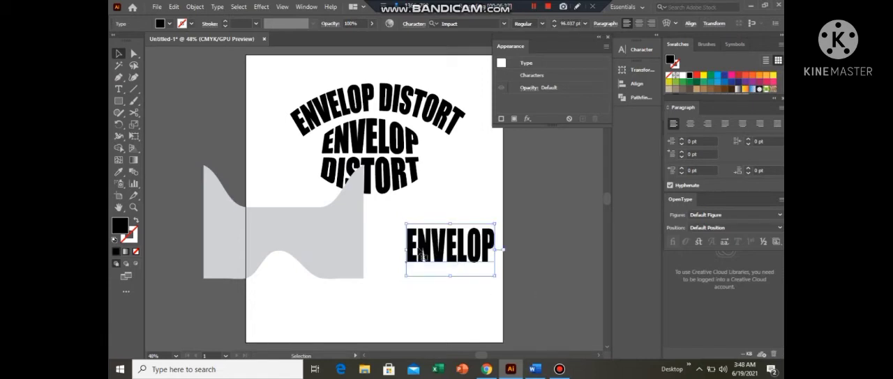
{"action": "left_click_drag", "start_coordinate": [405, 250], "coordinate": [364, 250]}
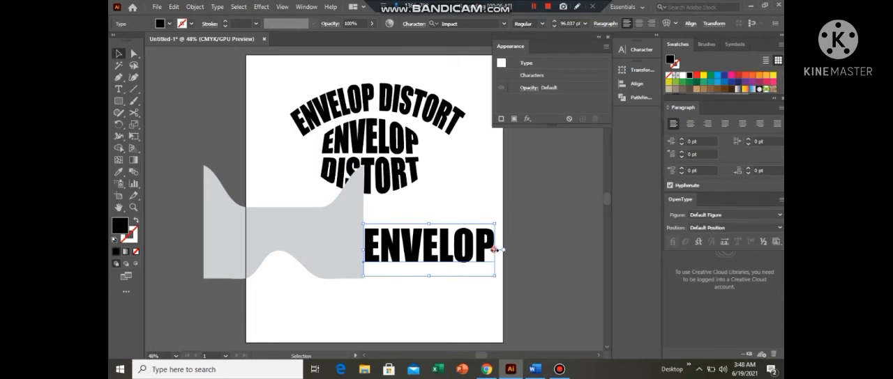
{"action": "left_click_drag", "start_coordinate": [495, 250], "coordinate": [545, 250]}
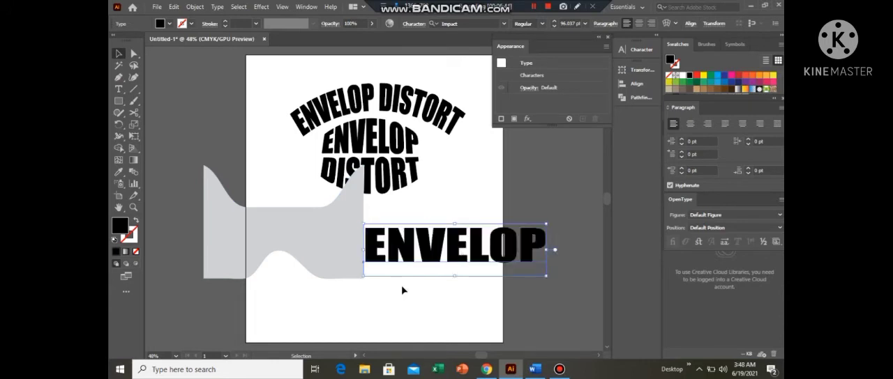
- Move the mesh shape so it slightly overlaps the start of the large "ENVELOP" text, and bring it to the front
{"action": "left_click", "coordinate": [321, 291]}
{"action": "left_click_drag", "start_coordinate": [261, 178], "coordinate": [381, 262]}
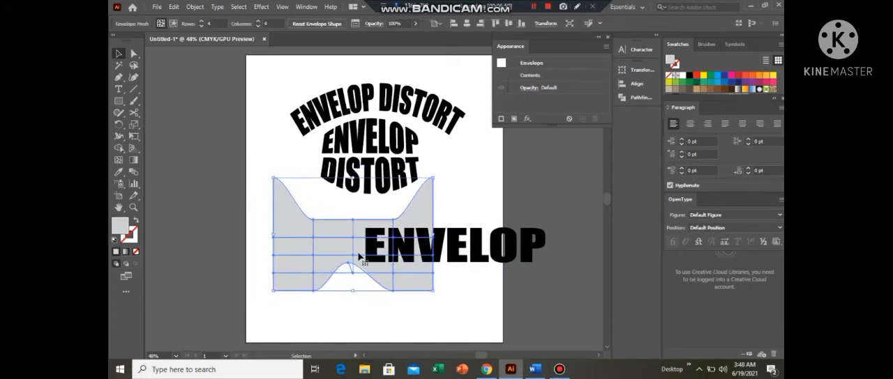
{"action": "left_click_drag", "start_coordinate": [293, 249], "coordinate": [292, 249]}
{"action": "right_click", "coordinate": [293, 247]}
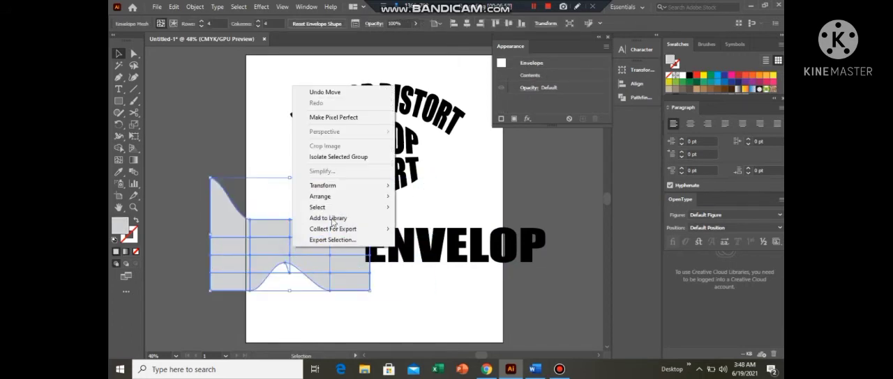
{"action": "mouse_move", "coordinate": [337, 199]}
{"action": "left_click", "coordinate": [432, 200]}
{"action": "left_click", "coordinate": [434, 198]}
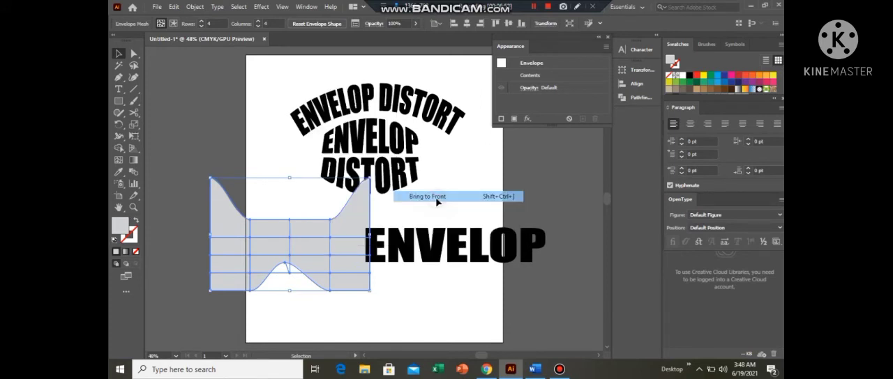
- Move the mesh shape over the start of the large "ENVELOP" text, and distort the text with it using Envelope Distort's Make with Top Object
{"action": "left_click_drag", "start_coordinate": [361, 249], "coordinate": [422, 257]}
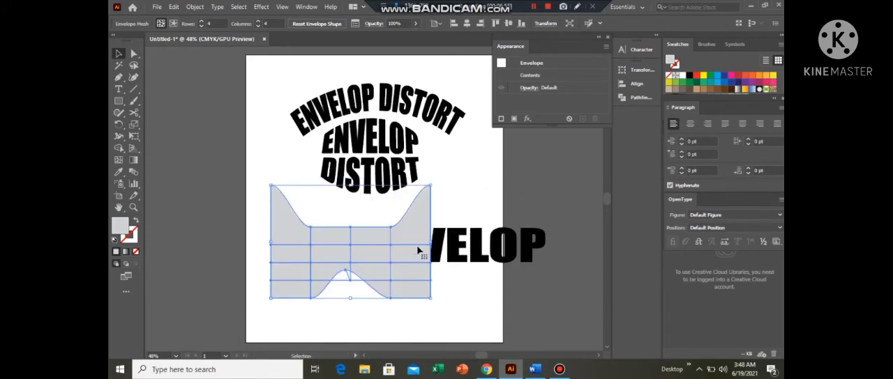
{"action": "left_click", "coordinate": [279, 159]}
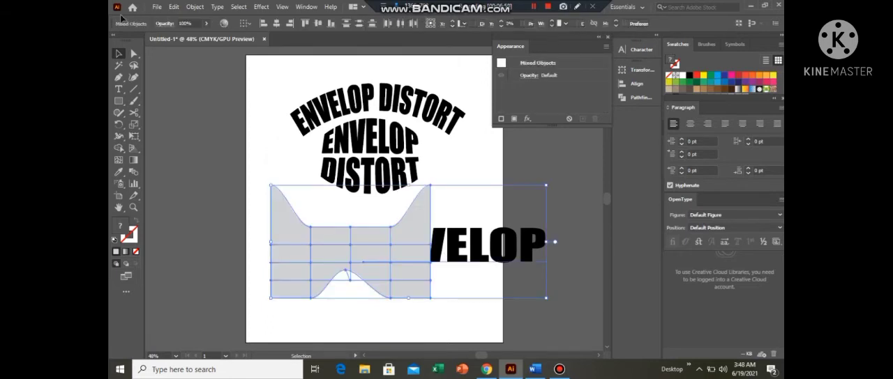
{"action": "left_click", "coordinate": [195, 8]}
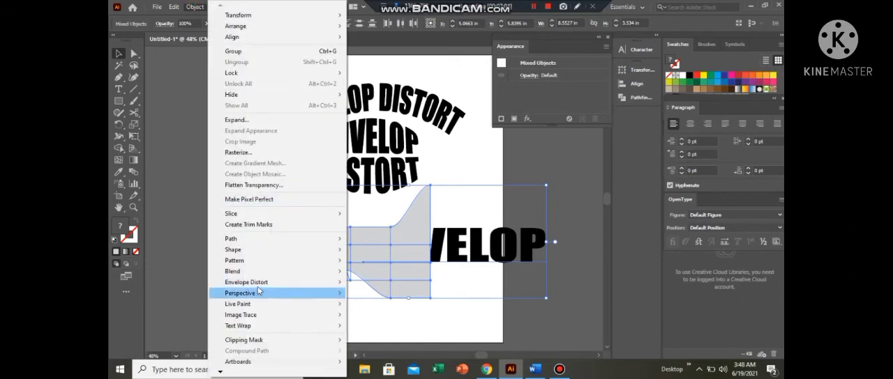
{"action": "mouse_move", "coordinate": [257, 287]}
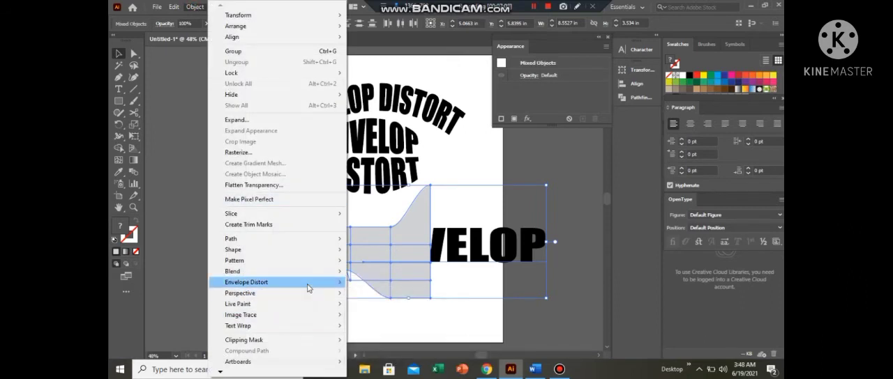
{"action": "mouse_move", "coordinate": [328, 282]}
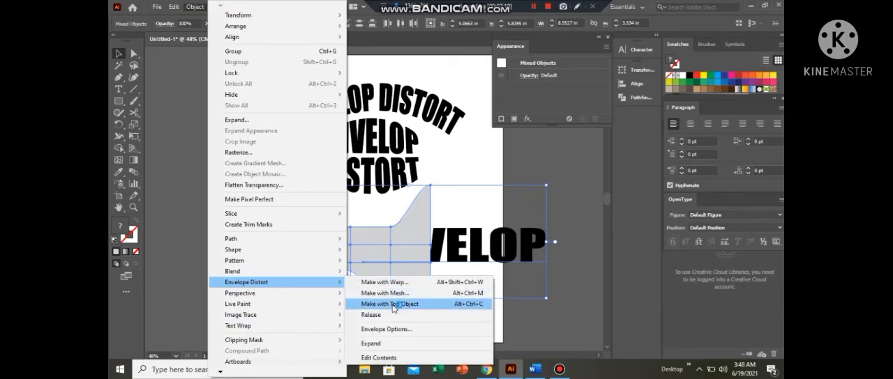
{"action": "left_click", "coordinate": [394, 305]}
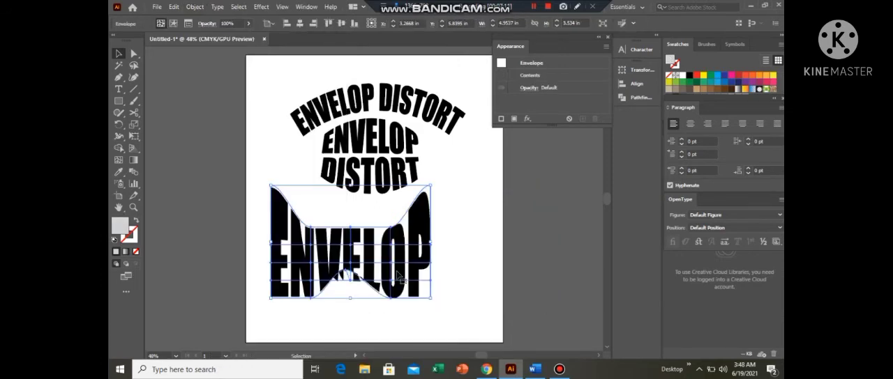
{"action": "left_click", "coordinate": [447, 269]}
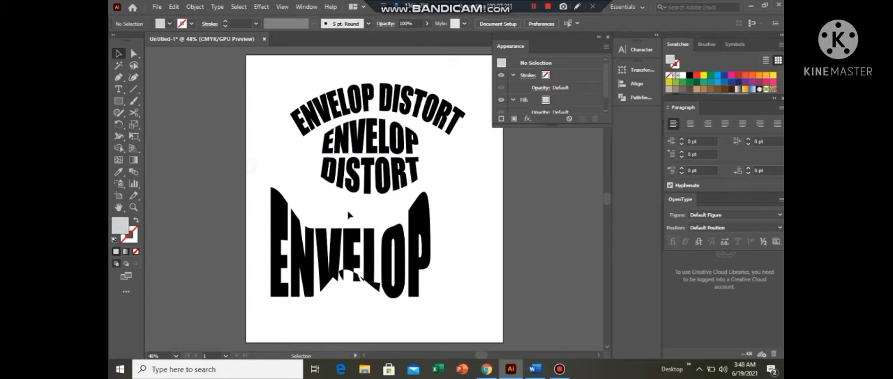
- Delete the mesh-distorted "ENVELOP" and the "DISTORT" word above it, and draw a grey rectangle in the artboard's lower half
{"action": "left_click", "coordinate": [371, 235]}
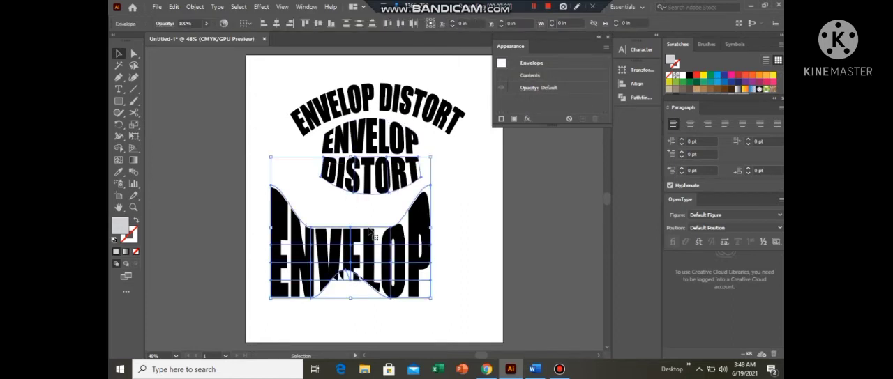
{"action": "key", "text": "Delete"}
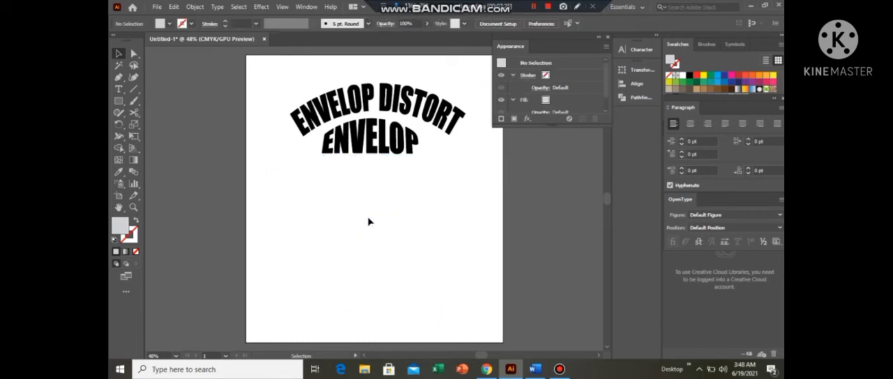
{"action": "left_click", "coordinate": [119, 100]}
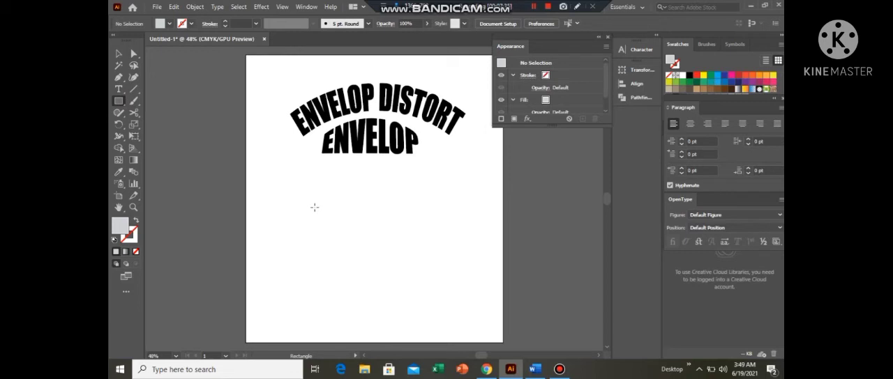
{"action": "left_click_drag", "start_coordinate": [315, 207], "coordinate": [461, 287]}
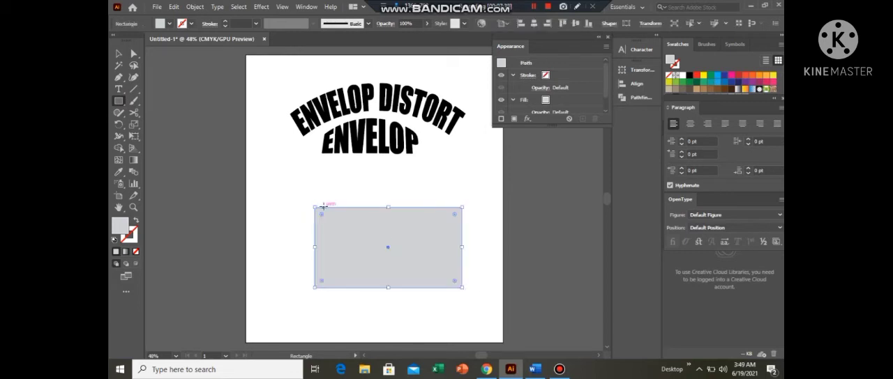
- Apply an envelope warp to the rectangle with the Arc Lower style, horizontal, 43% bend, 2% horizontal and 3% vertical distortion
{"action": "left_click", "coordinate": [197, 7]}
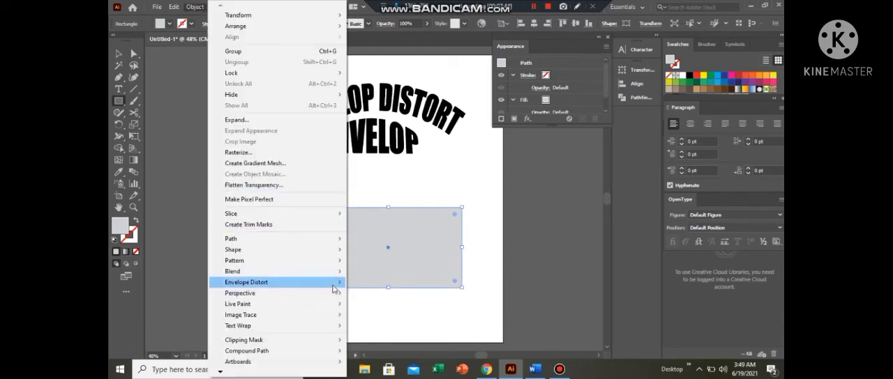
{"action": "mouse_move", "coordinate": [333, 290]}
{"action": "left_click", "coordinate": [378, 282]}
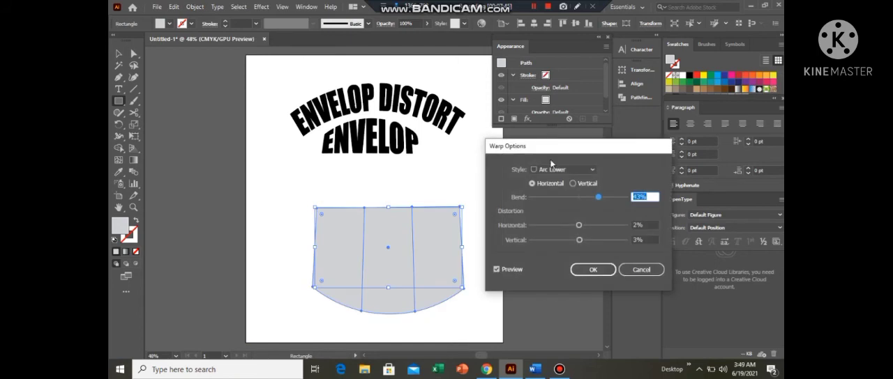
{"action": "left_click", "coordinate": [604, 270]}
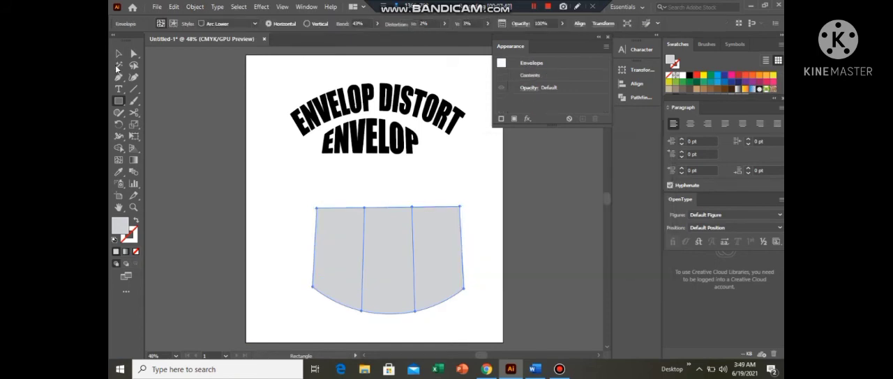
- Release the rectangle's envelope, and move the warp mesh and the original rectangle apart so they sit side by side
{"action": "left_click", "coordinate": [119, 54]}
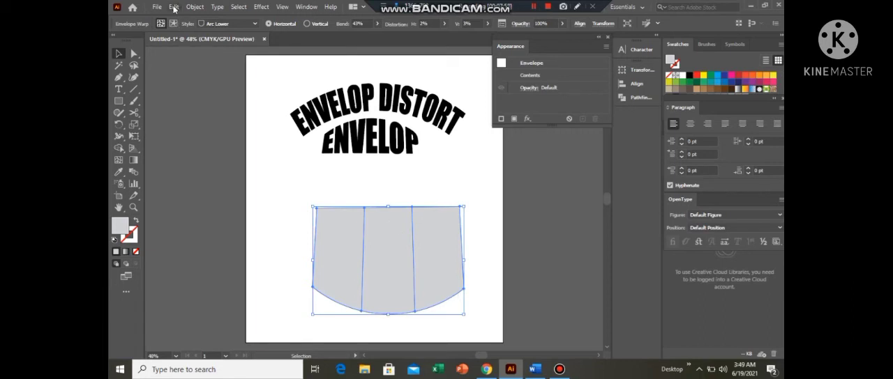
{"action": "left_click", "coordinate": [195, 7]}
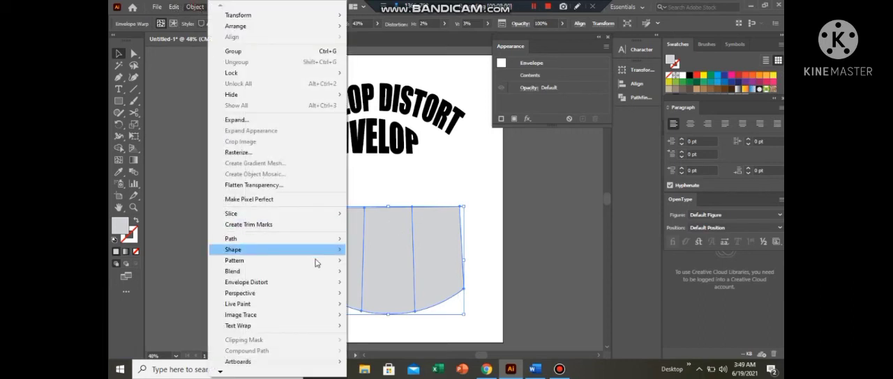
{"action": "mouse_move", "coordinate": [315, 283]}
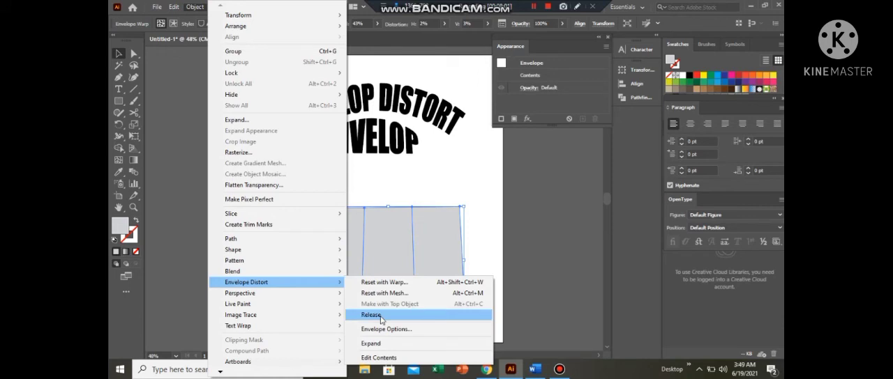
{"action": "left_click", "coordinate": [381, 319]}
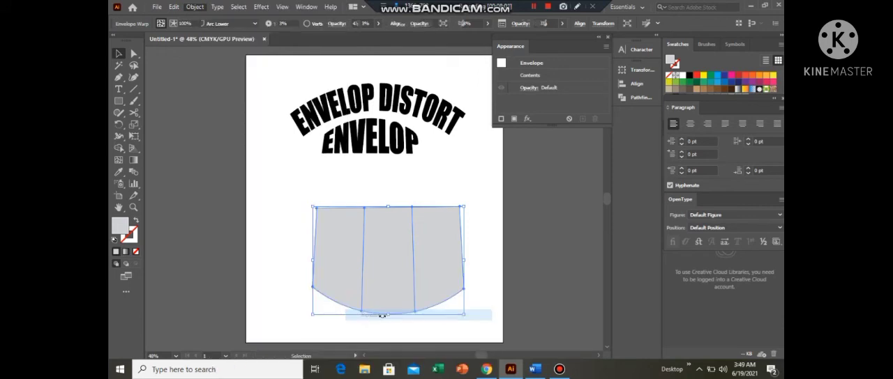
{"action": "left_click_drag", "start_coordinate": [389, 260], "coordinate": [504, 228]}
{"action": "left_click", "coordinate": [423, 225]}
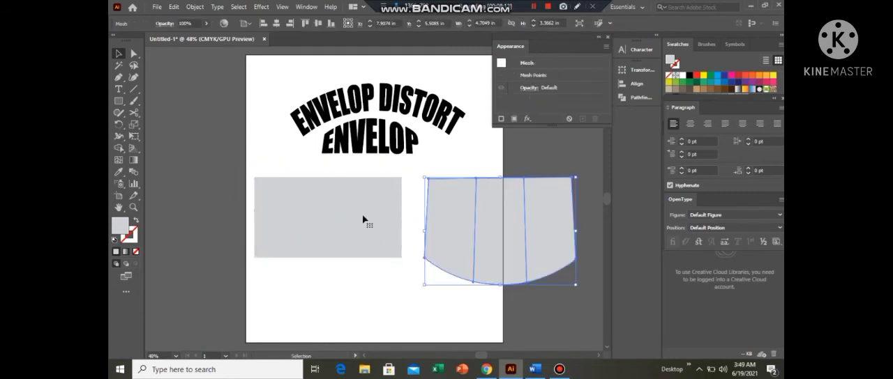
- Delete both the released warp mesh and the original grey rectangle
{"action": "left_click", "coordinate": [388, 292]}
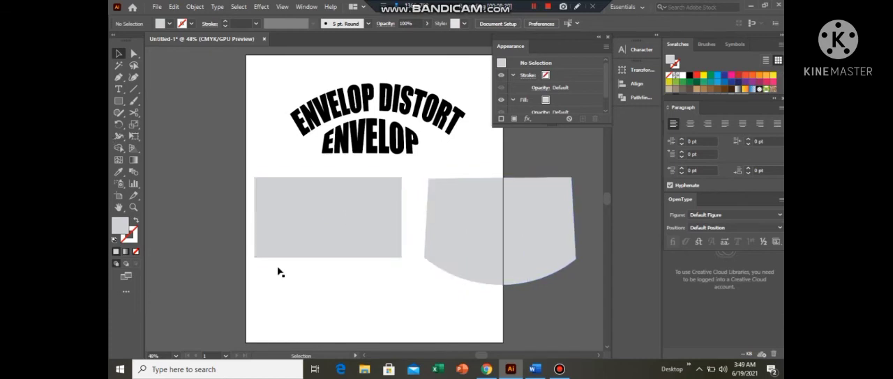
{"action": "left_click_drag", "start_coordinate": [324, 289], "coordinate": [468, 215]}
{"action": "key", "text": "Delete"}
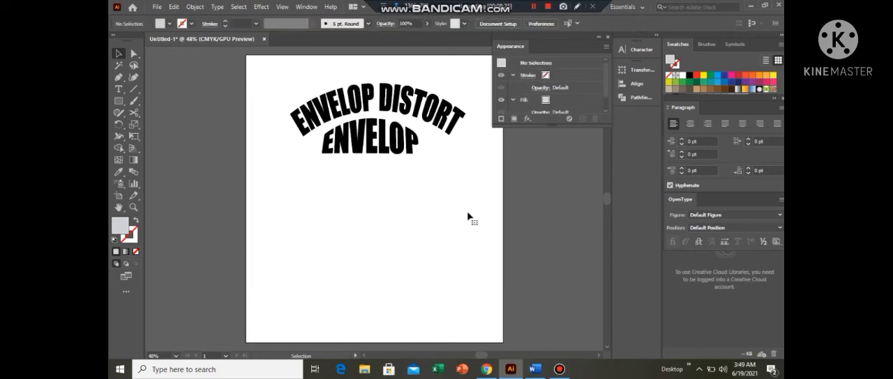
- Draw a large circle from its centre in the lower half of the artboard, and fill it with light blue
{"action": "left_click", "coordinate": [122, 104]}
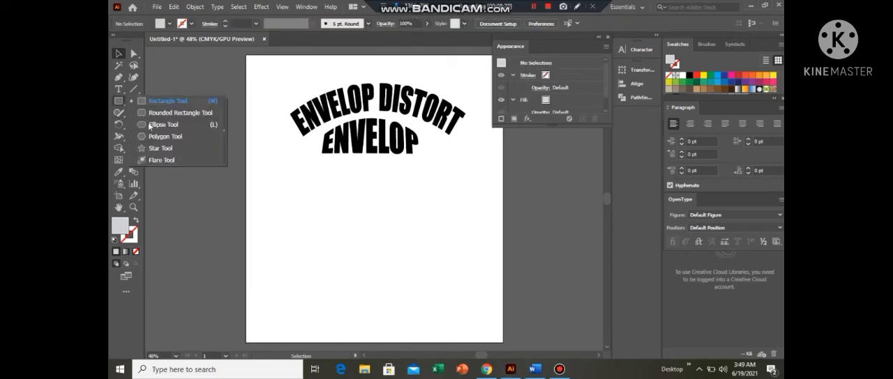
{"action": "left_click", "coordinate": [150, 125]}
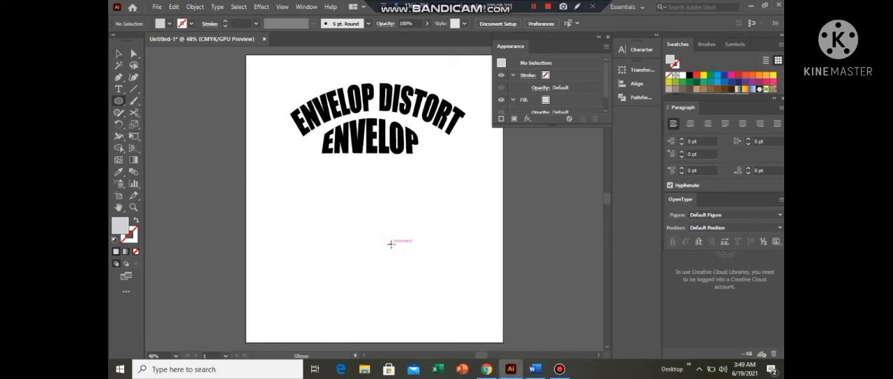
{"action": "left_click_drag", "start_coordinate": [391, 243], "coordinate": [425, 316]}
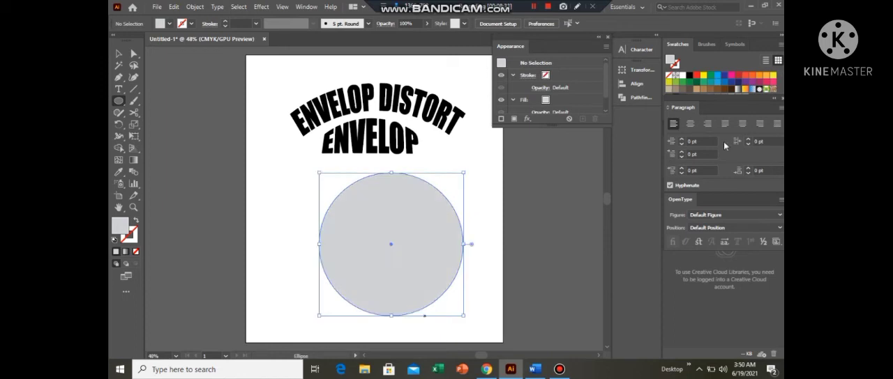
{"action": "left_click", "coordinate": [717, 78]}
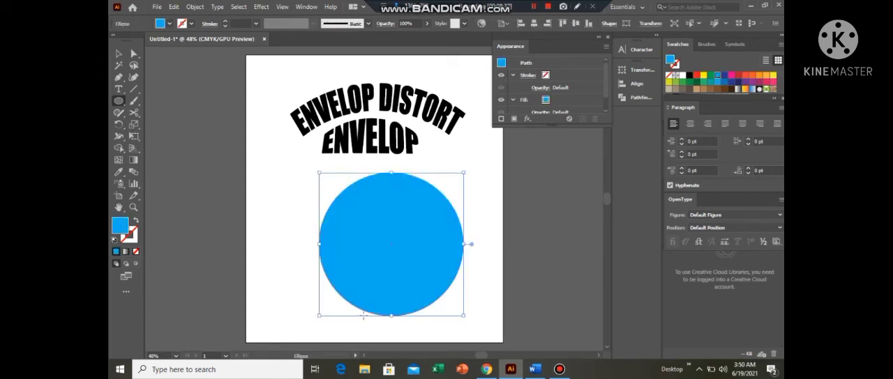
{"action": "key", "text": "v"}
{"action": "left_click", "coordinate": [362, 316]}
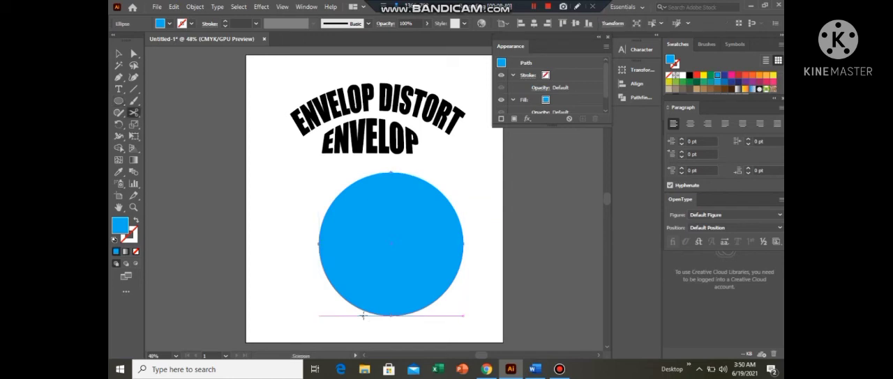
- Add the text "A.I" beside the blue circle's upper-left edge, and scale it up to about 87 pt
{"action": "left_click", "coordinate": [119, 89]}
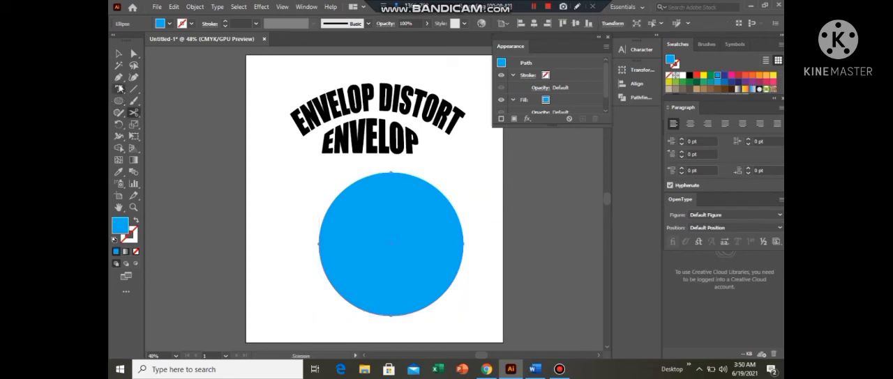
{"action": "left_click", "coordinate": [271, 187]}
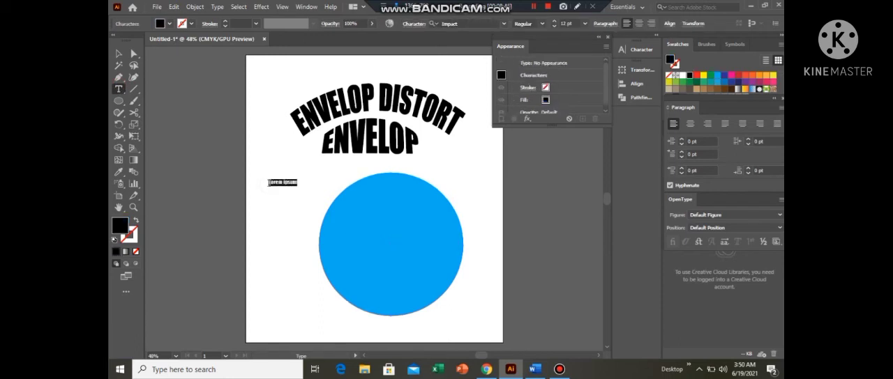
{"action": "key", "text": "BackSpace"}
{"action": "key", "text": "Escape"}
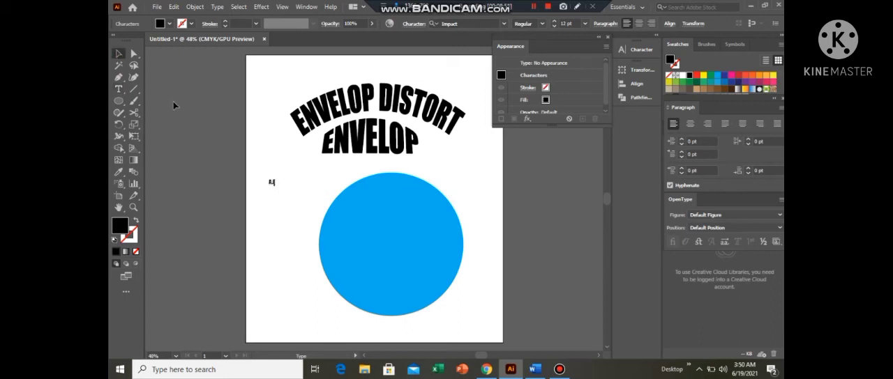
{"action": "left_click", "coordinate": [275, 186]}
{"action": "left_click_drag", "start_coordinate": [275, 185], "coordinate": [296, 210]}
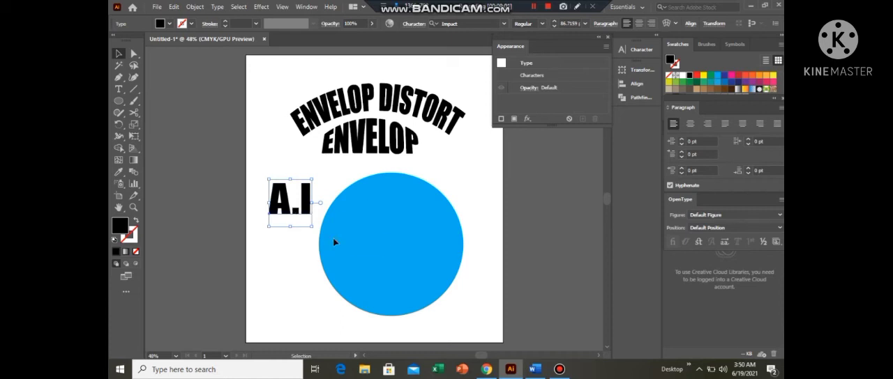
- Reposition the "A.I" text slightly lower, directly against the blue circle's left edge
{"action": "left_click_drag", "start_coordinate": [296, 211], "coordinate": [335, 241]}
{"action": "left_click_drag", "start_coordinate": [336, 240], "coordinate": [302, 210]}
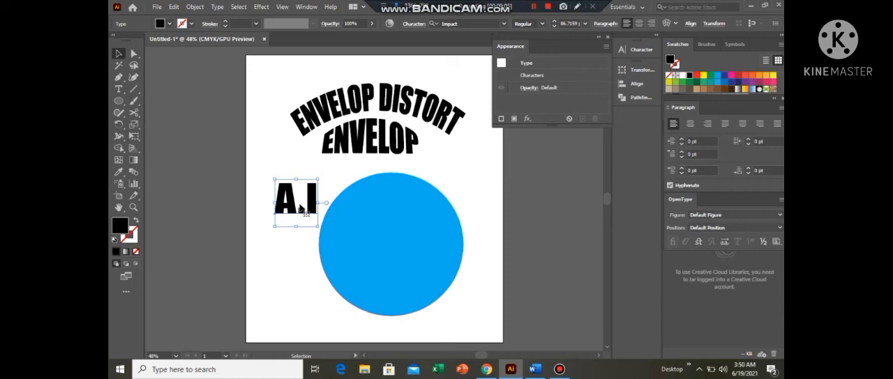
{"action": "left_click_drag", "start_coordinate": [302, 212], "coordinate": [302, 227]}
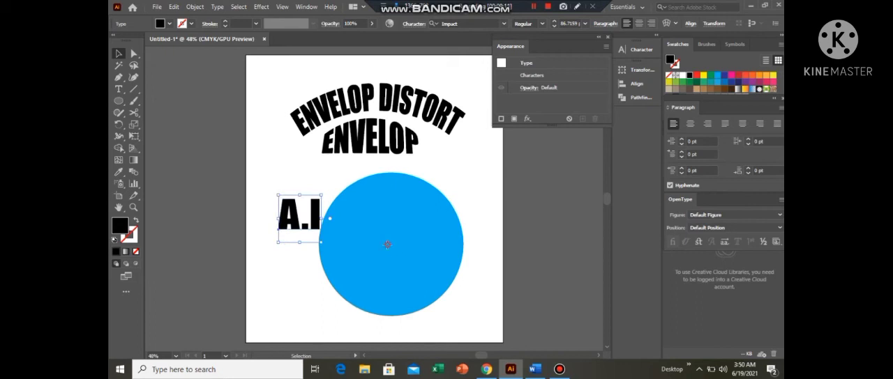
- Move the blue circle left so it overlaps the "A.I" text, and bring the circle to the front
{"action": "left_click_drag", "start_coordinate": [385, 241], "coordinate": [343, 238]}
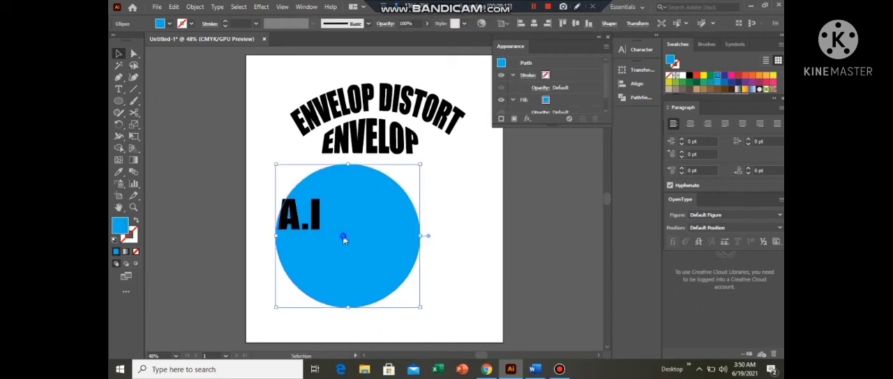
{"action": "right_click", "coordinate": [343, 238]}
{"action": "mouse_move", "coordinate": [391, 185]}
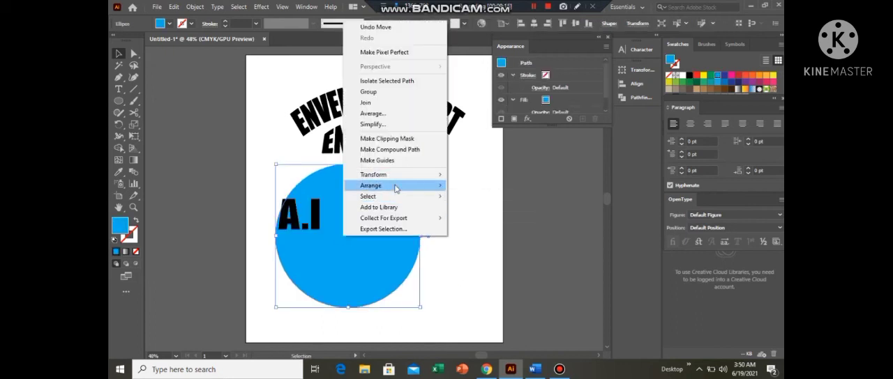
{"action": "left_click", "coordinate": [479, 186]}
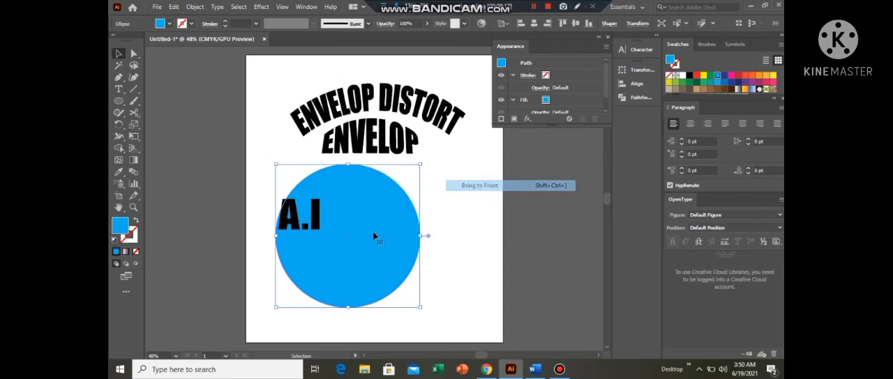
- Select the blue circle together with the "A.I" text and distort the text into the circle with Envelope Distort's Make with Top Object
{"action": "left_click_drag", "start_coordinate": [333, 243], "coordinate": [333, 244]}
{"action": "left_click", "coordinate": [450, 260]}
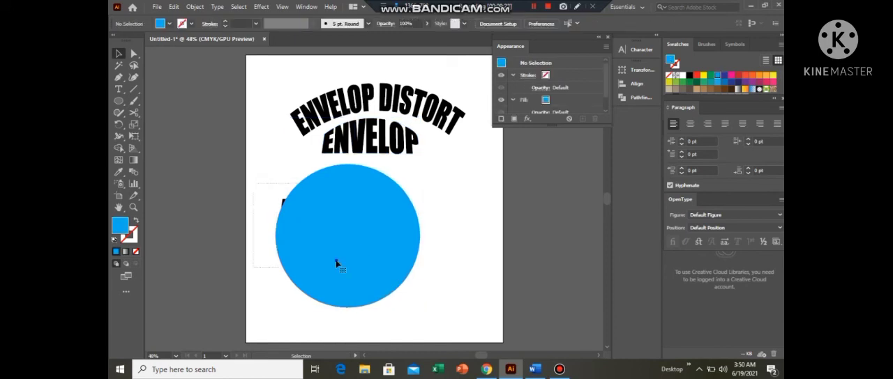
{"action": "left_click", "coordinate": [315, 235]}
{"action": "right_click", "coordinate": [336, 262]}
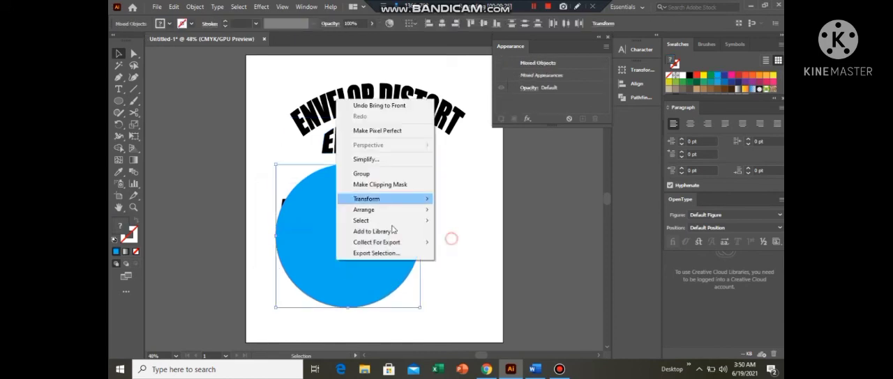
{"action": "left_click", "coordinate": [233, 167]}
{"action": "left_click_drag", "start_coordinate": [264, 175], "coordinate": [309, 235]}
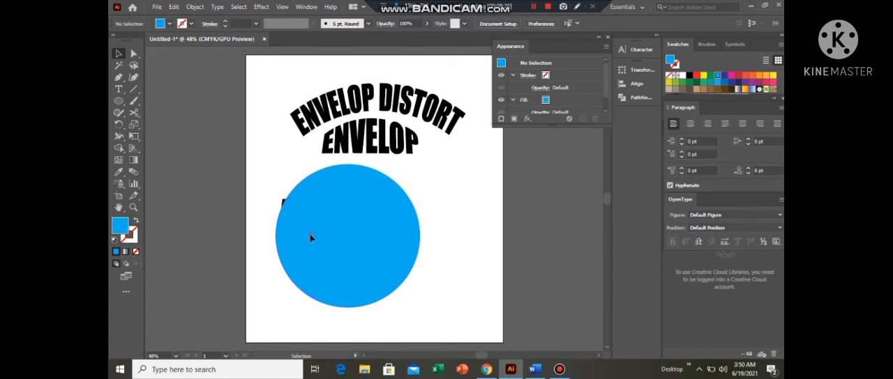
{"action": "left_click", "coordinate": [195, 7]}
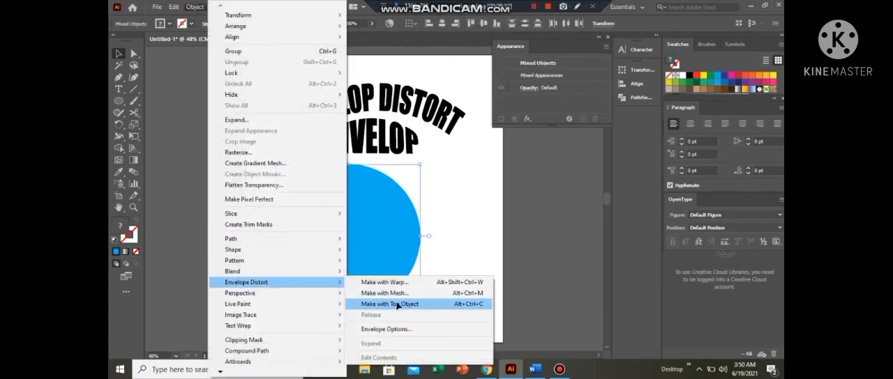
{"action": "left_click", "coordinate": [397, 305]}
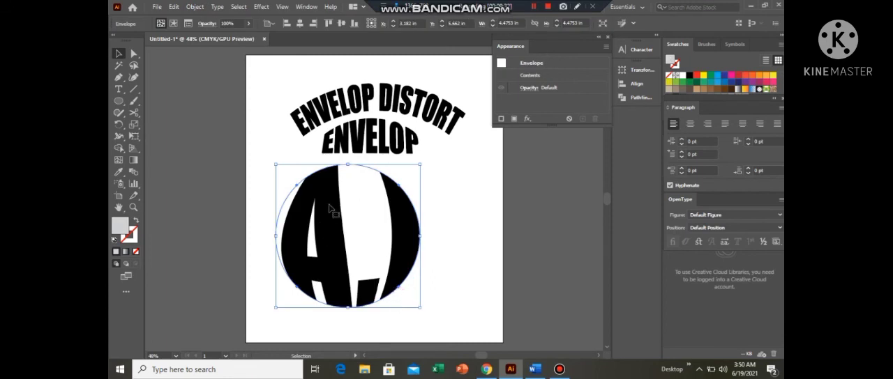
- Paste the light blue circle behind the distorted "A.I" lettering and align it exactly with the round envelope
{"action": "key", "text": "a"}
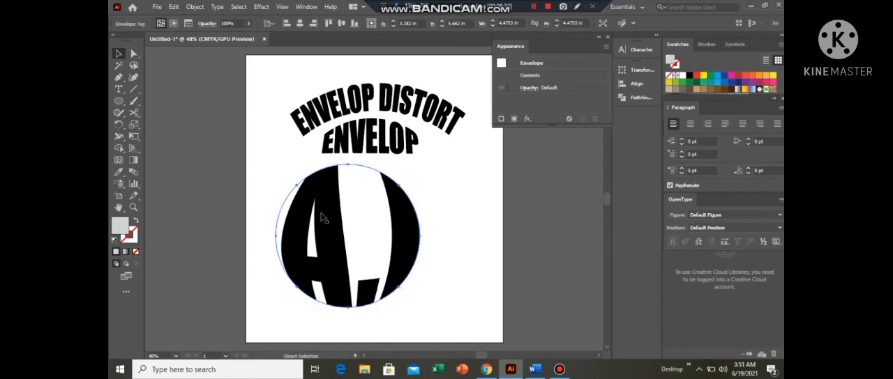
{"action": "key", "text": "ctrl+b"}
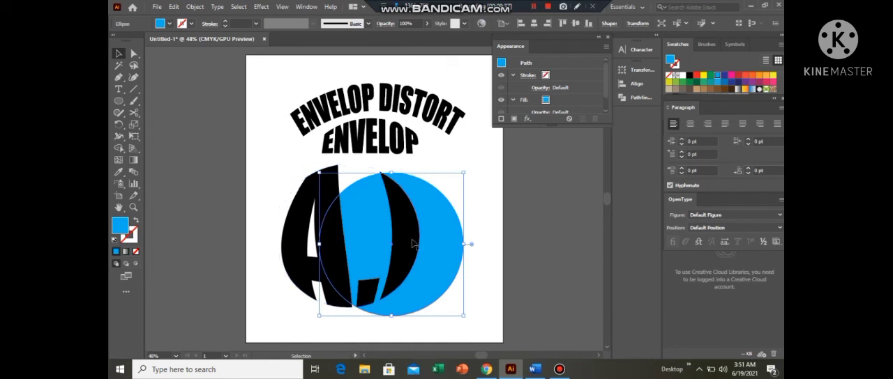
{"action": "left_click_drag", "start_coordinate": [391, 248], "coordinate": [347, 237]}
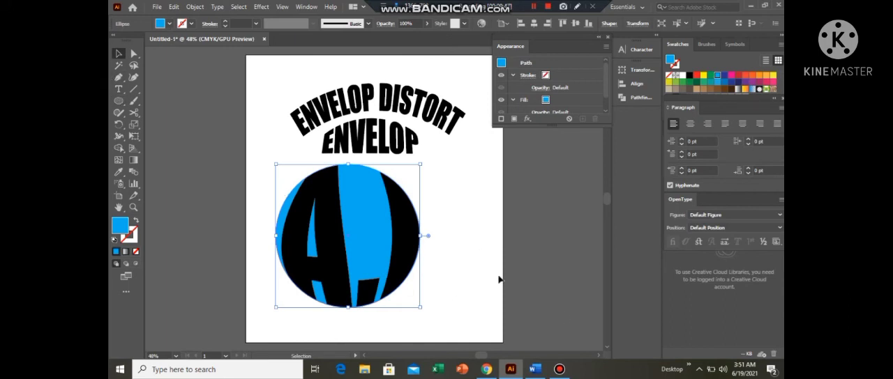
- Select the circle and the "A.I" envelope together, try green and other swatch fills on them, and undo the colour changes
{"action": "left_click", "coordinate": [274, 179]}
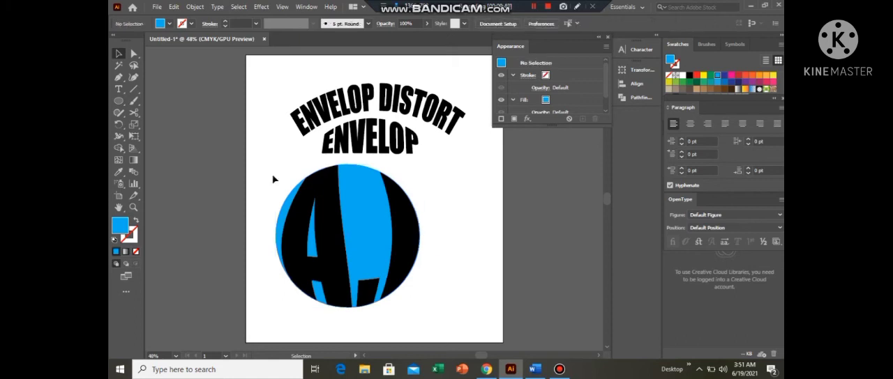
{"action": "left_click", "coordinate": [353, 266]}
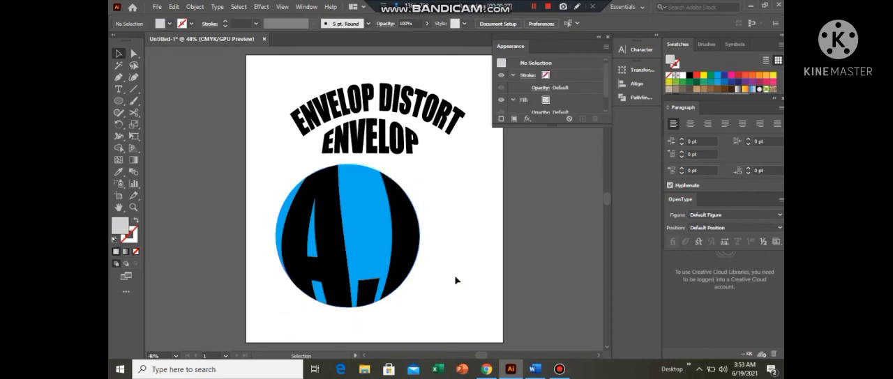
{"action": "left_click_drag", "start_coordinate": [455, 281], "coordinate": [412, 256]}
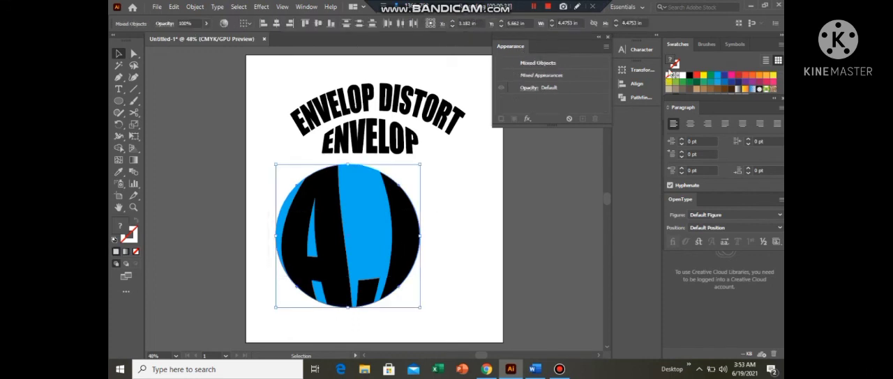
{"action": "left_click", "coordinate": [709, 76]}
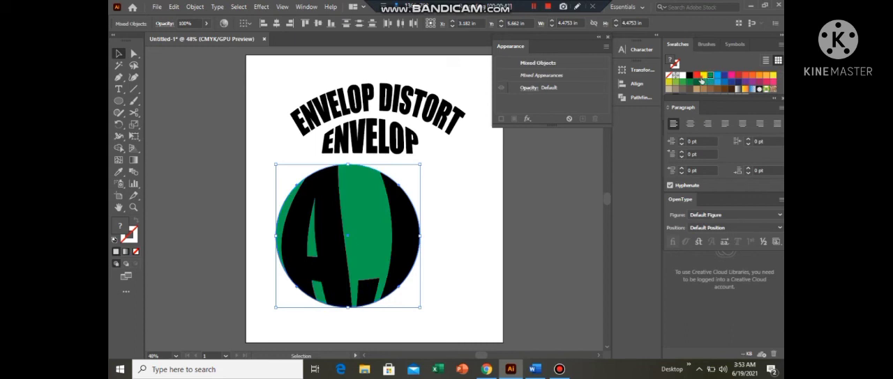
{"action": "left_click", "coordinate": [703, 75]}
{"action": "left_click", "coordinate": [694, 83]}
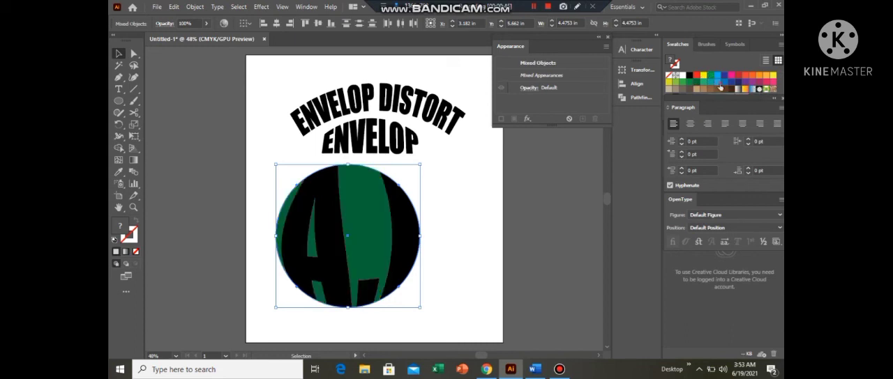
{"action": "left_click", "coordinate": [718, 77]}
{"action": "left_click", "coordinate": [727, 77]}
{"action": "key", "text": "ctrl+z"}
{"action": "key", "text": "ctrl+z"}
{"action": "key", "text": "ctrl+z"}
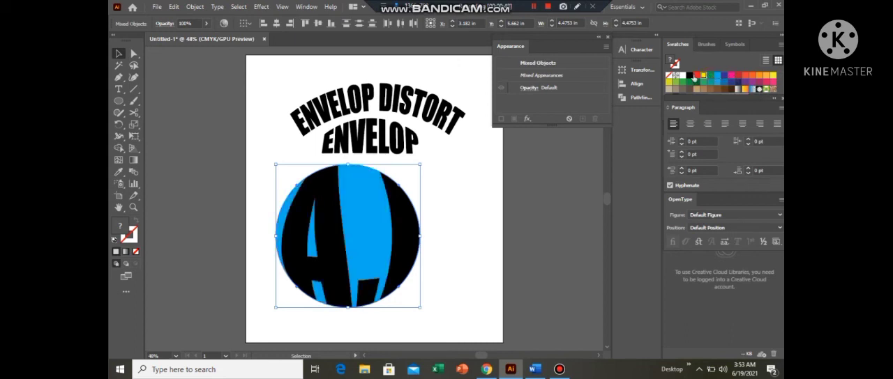
- Try a yellow fill on the circle with its transparency options, and return the fill to light blue
{"action": "left_click", "coordinate": [165, 23]}
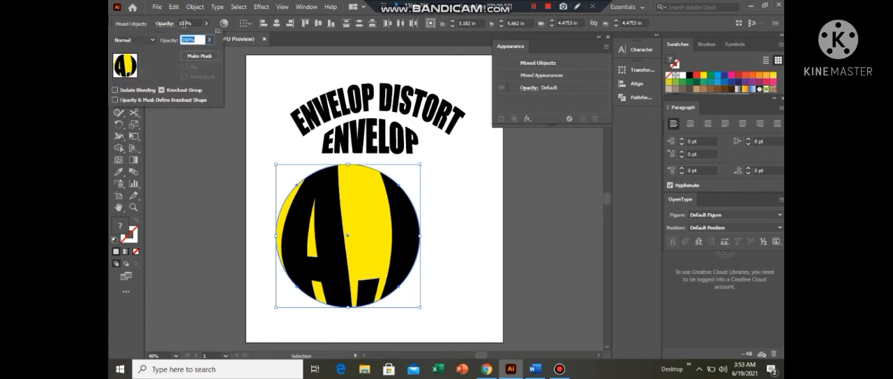
{"action": "left_click", "coordinate": [200, 164]}
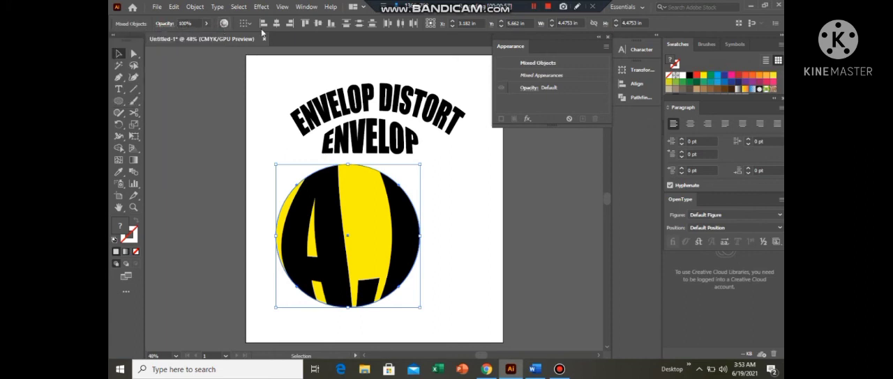
{"action": "left_click", "coordinate": [547, 314]}
{"action": "left_click", "coordinate": [718, 78]}
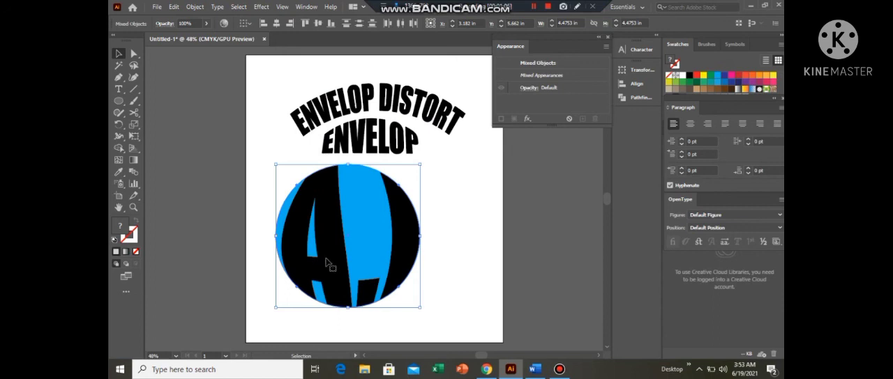
- Select only the "A.I" envelope, switch to editing its contents, and fill the text with white
{"action": "key", "text": "ctrl+alt+c"}
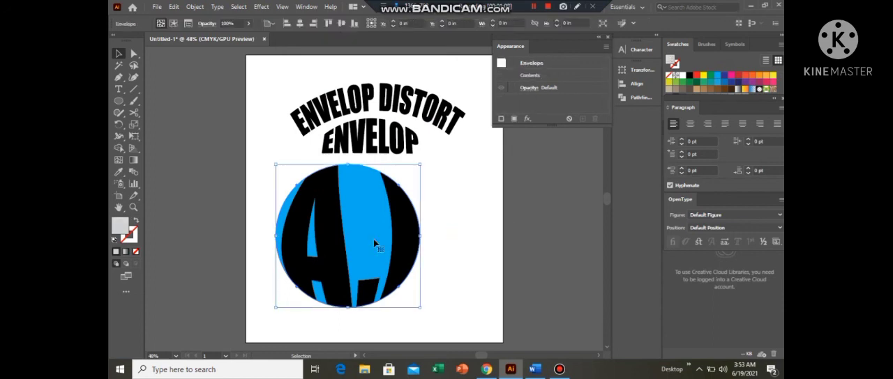
{"action": "left_click", "coordinate": [352, 166]}
{"action": "left_click", "coordinate": [349, 167]}
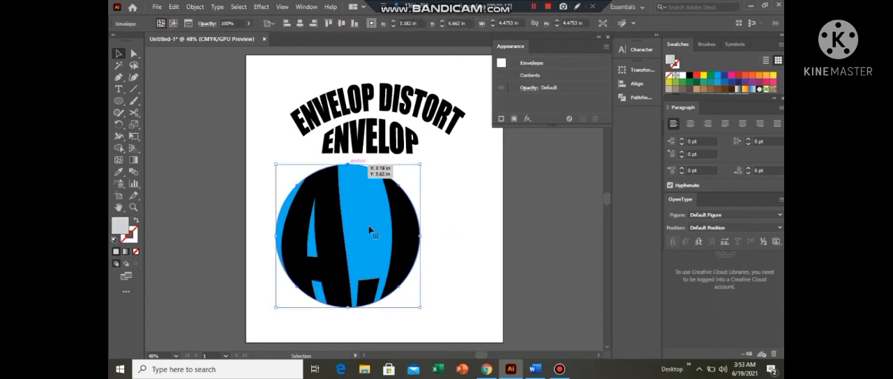
{"action": "left_click", "coordinate": [457, 232]}
{"action": "left_click", "coordinate": [339, 260]}
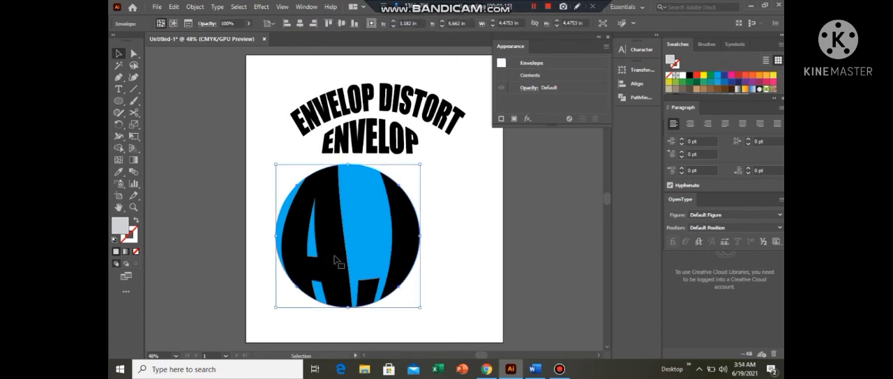
{"action": "left_click", "coordinate": [134, 54]}
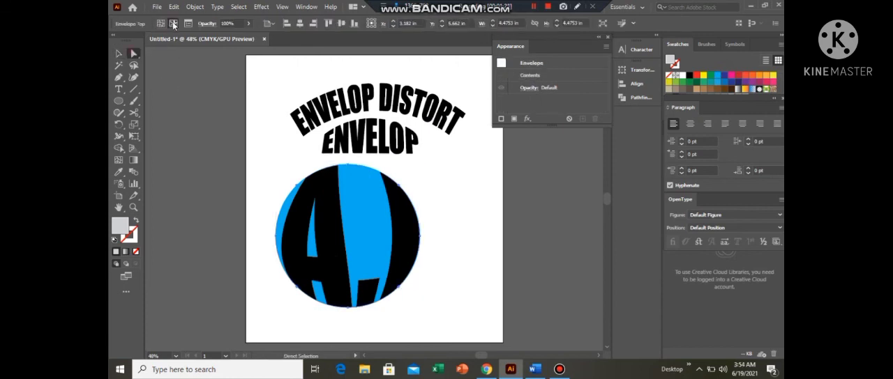
{"action": "left_click", "coordinate": [173, 24]}
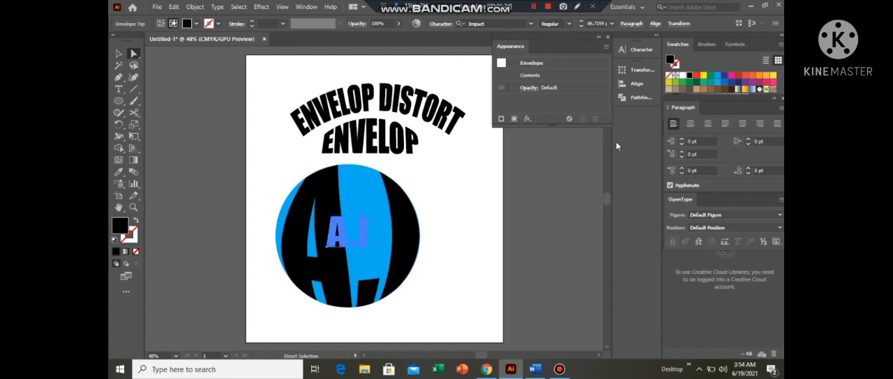
{"action": "left_click", "coordinate": [682, 76]}
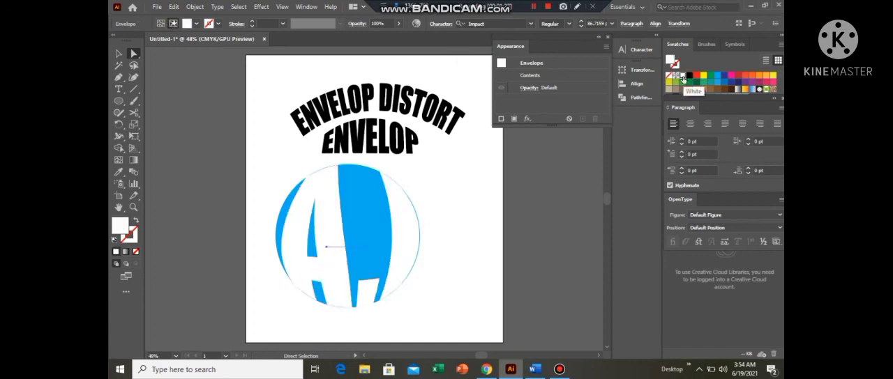
- Select the light blue circle behind the lettering, try black, and set its fill to dark blue
{"action": "left_click", "coordinate": [353, 166]}
{"action": "key", "text": "v"}
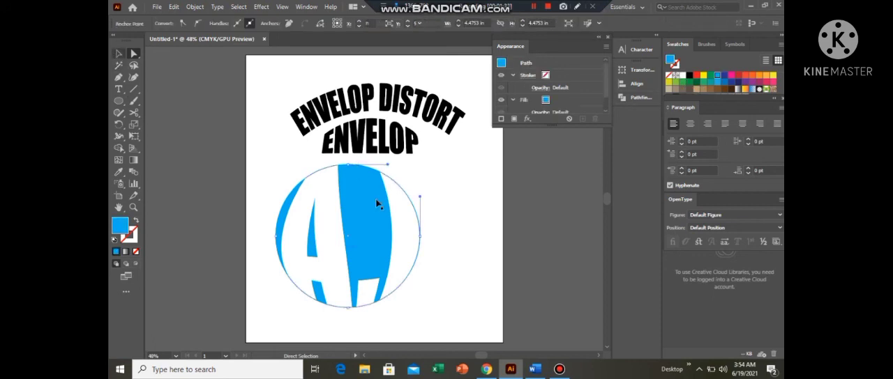
{"action": "left_click", "coordinate": [377, 201]}
{"action": "left_click", "coordinate": [689, 76]}
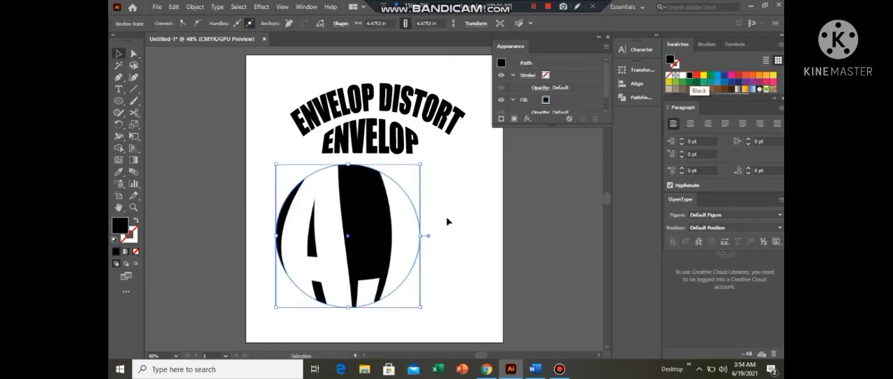
{"action": "left_click", "coordinate": [723, 75]}
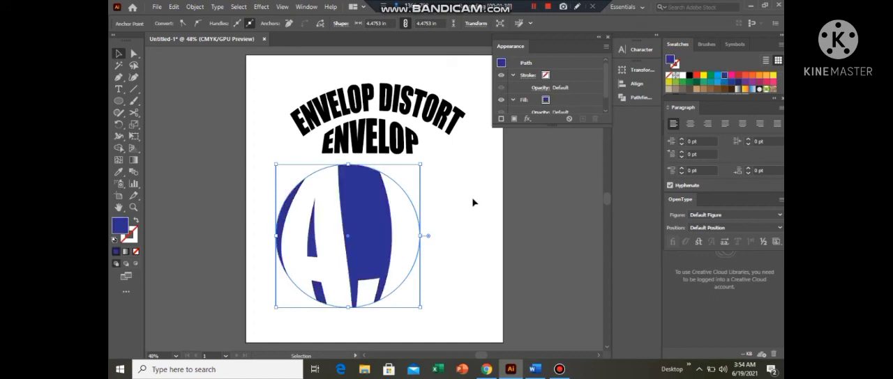
- Select the dark blue circle with its white "A.I" lettering and move both across the artboard's right edge, then deselect them
{"action": "left_click", "coordinate": [333, 199]}
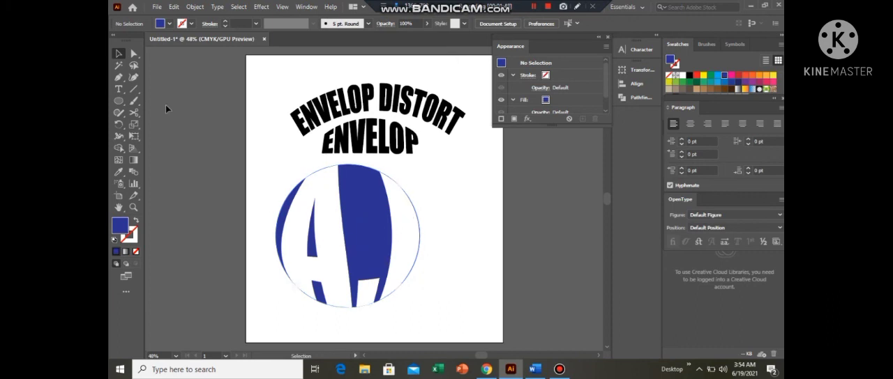
{"action": "left_click_drag", "start_coordinate": [267, 161], "coordinate": [353, 266]}
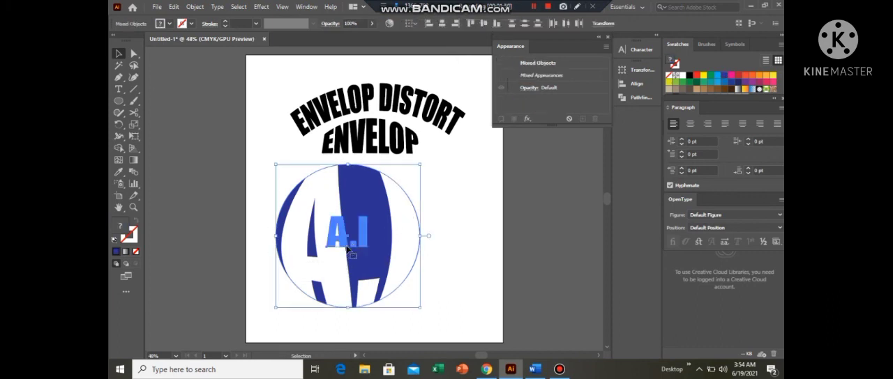
{"action": "left_click_drag", "start_coordinate": [349, 242], "coordinate": [524, 228]}
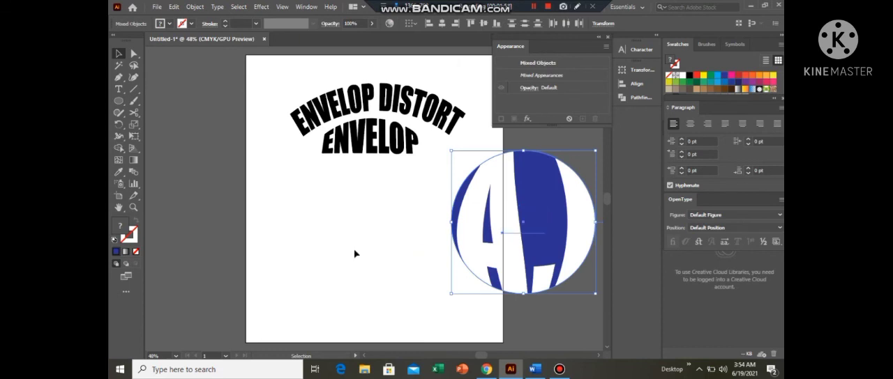
{"action": "left_click", "coordinate": [316, 234]}
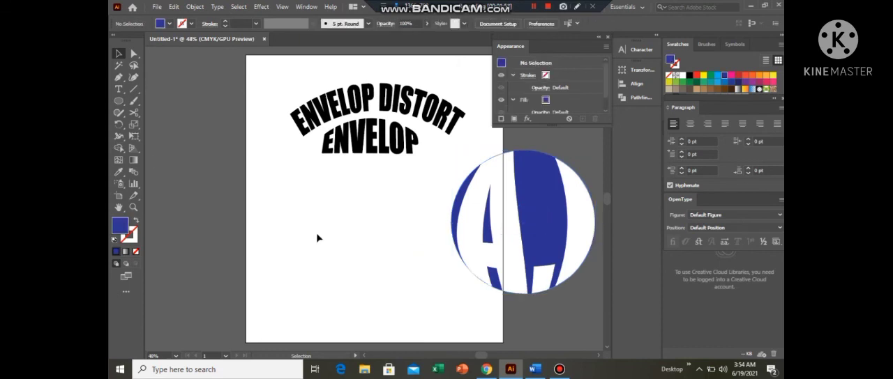
- Draw a large dark blue five-pointed star with the Star tool in the artboard's empty lower-left area
{"action": "right_click", "coordinate": [119, 102]}
{"action": "left_click", "coordinate": [176, 149]}
{"action": "left_click_drag", "start_coordinate": [321, 226], "coordinate": [363, 271]}
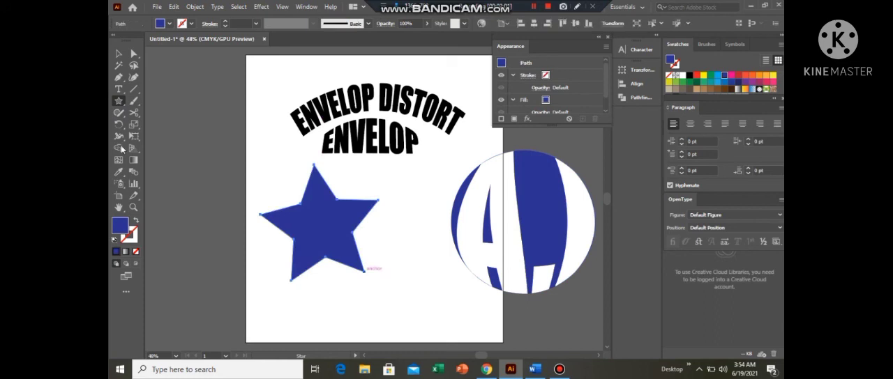
- Add a short black Impact text below the star, enlarge it, and place it by the star's lower-right part
{"action": "left_click", "coordinate": [119, 94]}
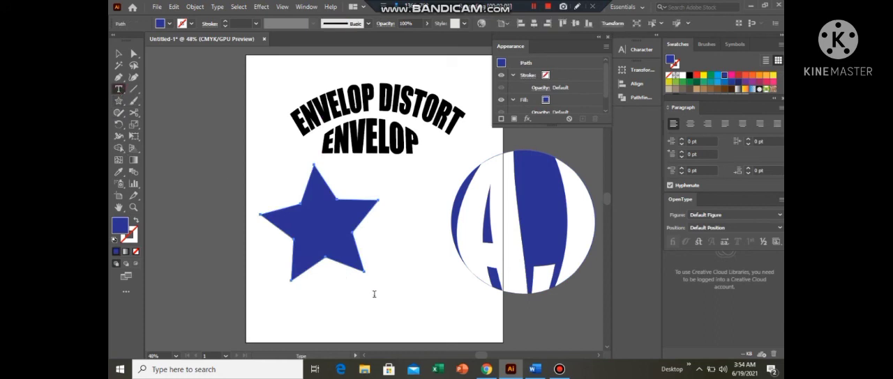
{"action": "left_click", "coordinate": [376, 294]}
{"action": "key", "text": "BackSpace"}
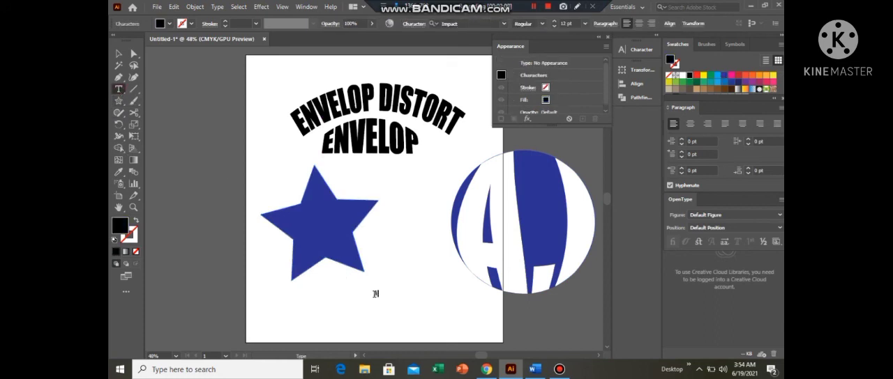
{"action": "left_click", "coordinate": [118, 54]}
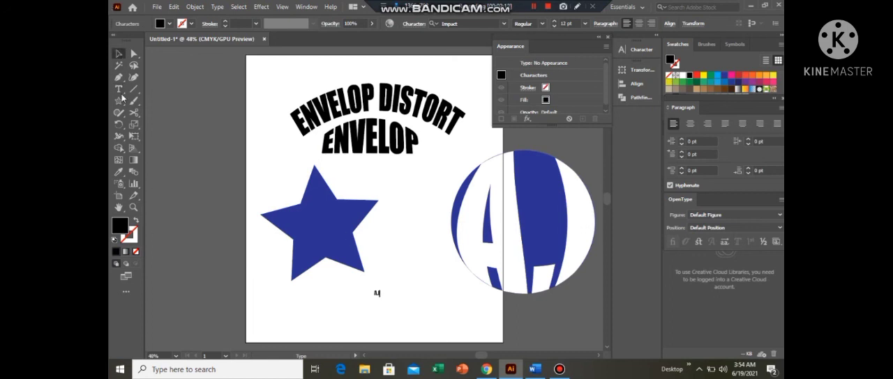
{"action": "left_click_drag", "start_coordinate": [381, 298], "coordinate": [365, 266]}
- Move the star down and right so it overlaps the new text, and bring the star to the front
{"action": "left_click", "coordinate": [323, 279]}
{"action": "left_click_drag", "start_coordinate": [314, 245], "coordinate": [334, 262]}
{"action": "right_click", "coordinate": [334, 263]}
{"action": "mouse_move", "coordinate": [375, 210]}
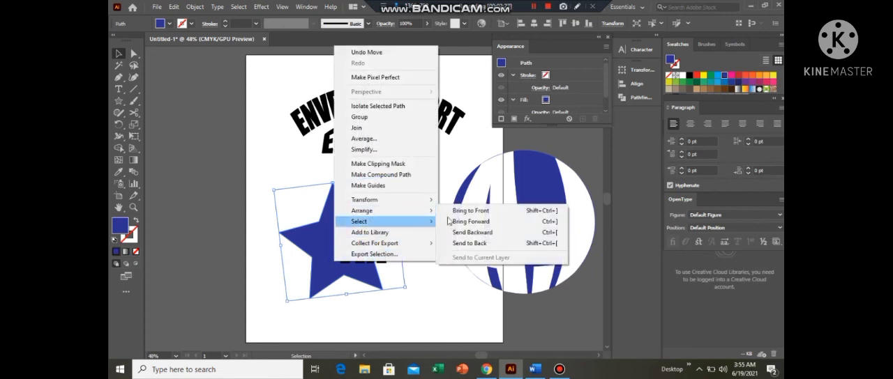
{"action": "left_click", "coordinate": [481, 208]}
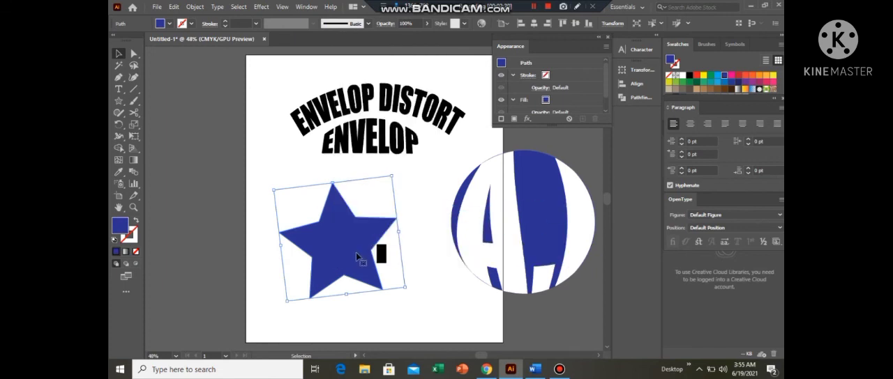
- Shift the star left off most of the "A.I" text, then envelope-distort the text into the star with Make with Top Object
{"action": "left_click_drag", "start_coordinate": [359, 258], "coordinate": [327, 257]}
{"action": "left_click_drag", "start_coordinate": [289, 193], "coordinate": [397, 292]}
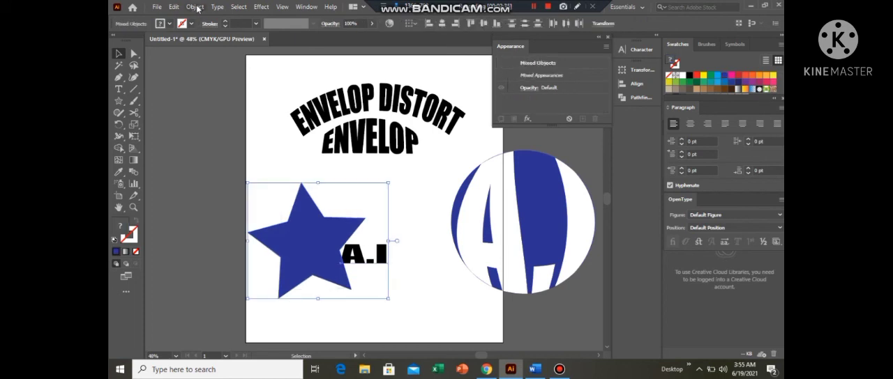
{"action": "left_click", "coordinate": [196, 7]}
{"action": "mouse_move", "coordinate": [313, 282]}
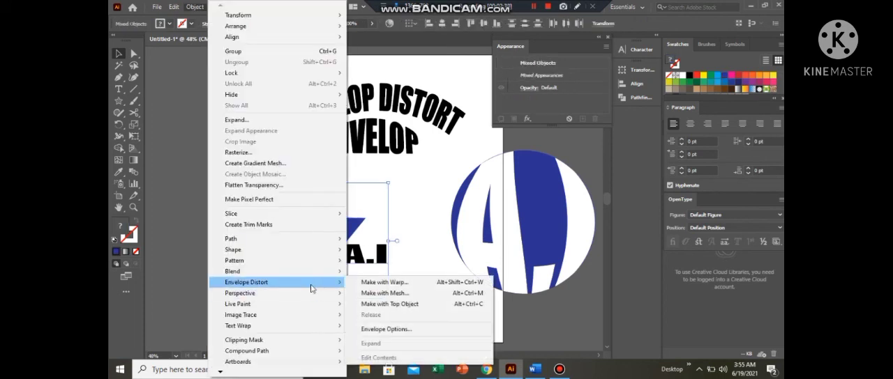
{"action": "left_click", "coordinate": [399, 304]}
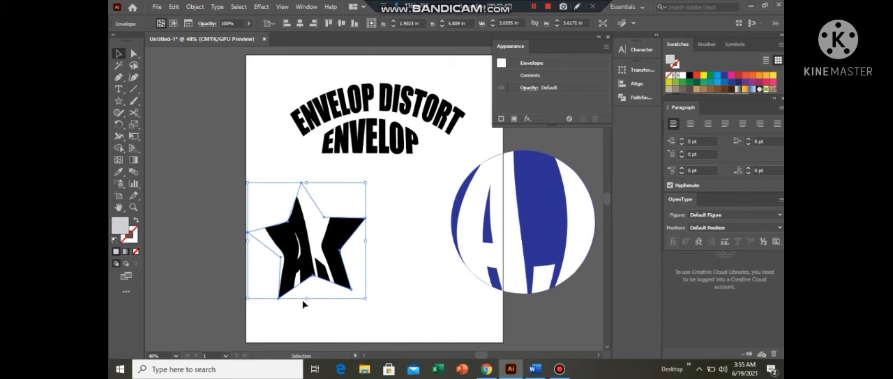
{"action": "left_click", "coordinate": [331, 309]}
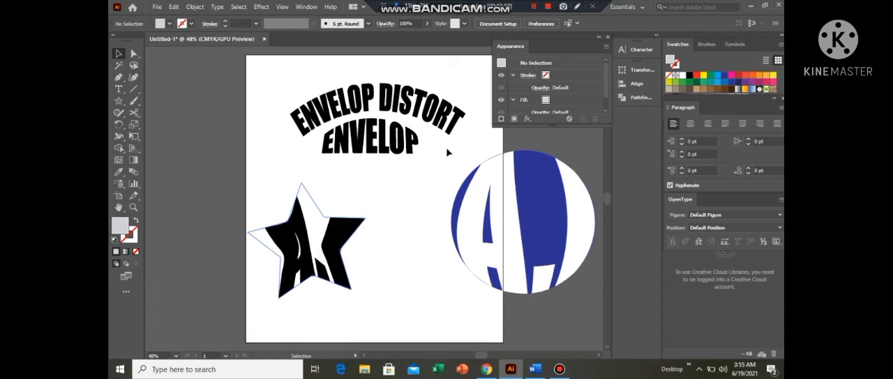
- Move the dark blue circle together with its "A.I" lettering back beside the star-shaped text, and deselect them
{"action": "left_click", "coordinate": [534, 238]}
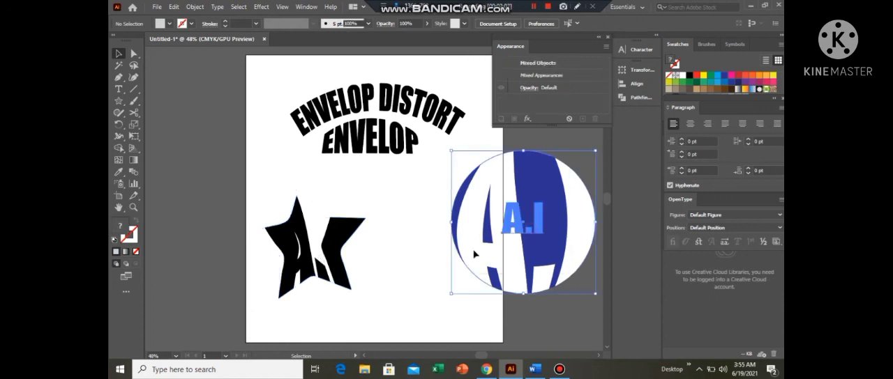
{"action": "left_click_drag", "start_coordinate": [474, 255], "coordinate": [400, 280]}
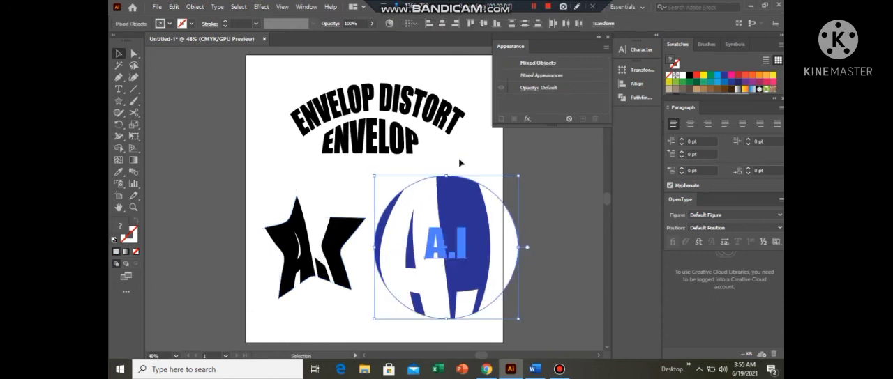
{"action": "left_click", "coordinate": [304, 198]}
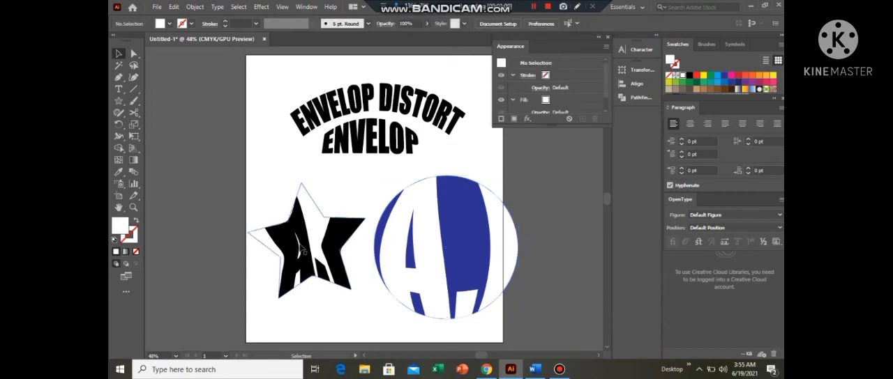